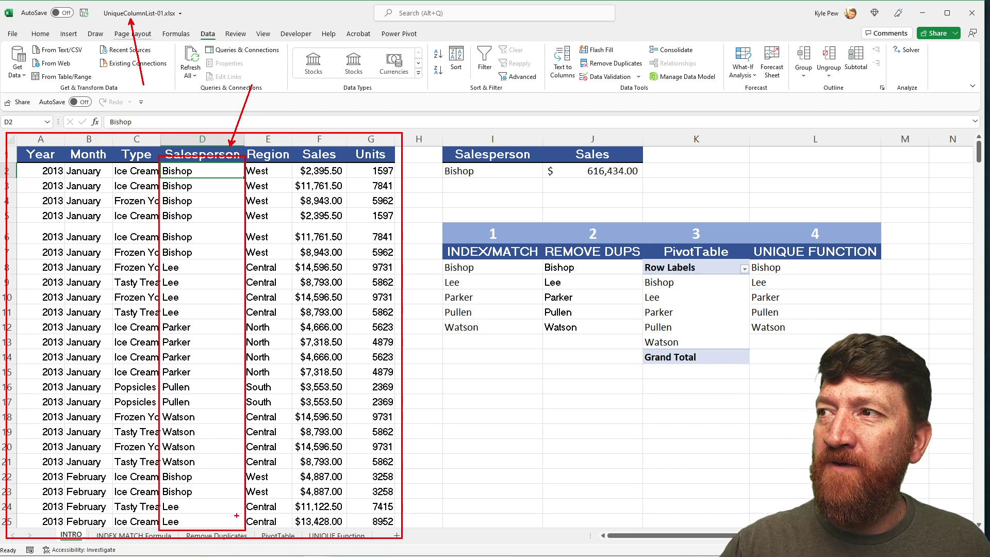
drag(515, 235, 530, 164)
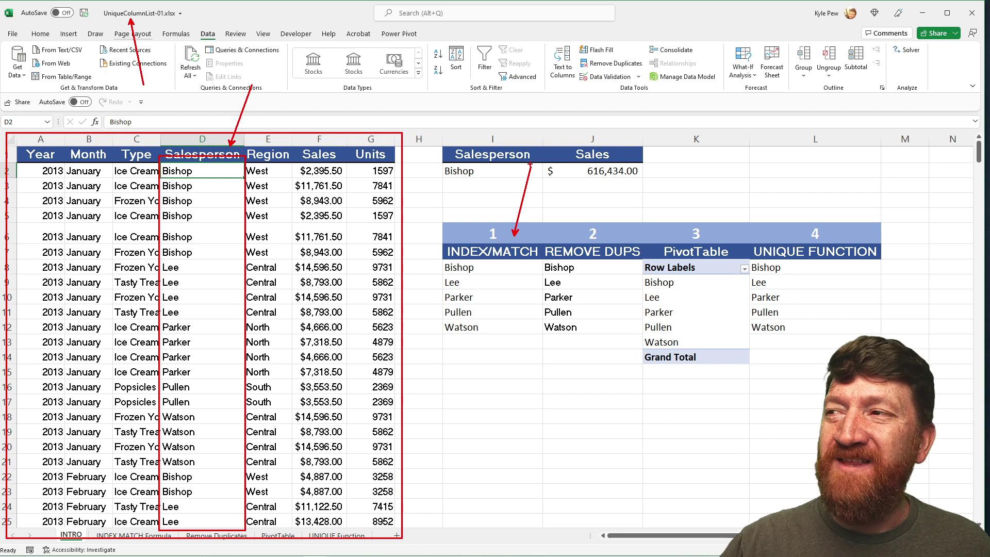
drag(605, 237, 639, 168)
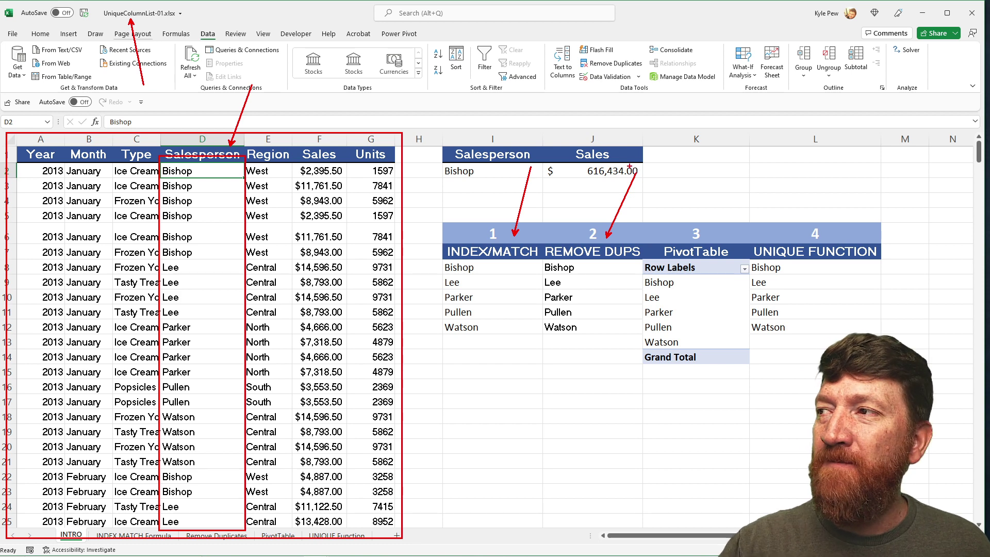
drag(720, 240, 735, 209)
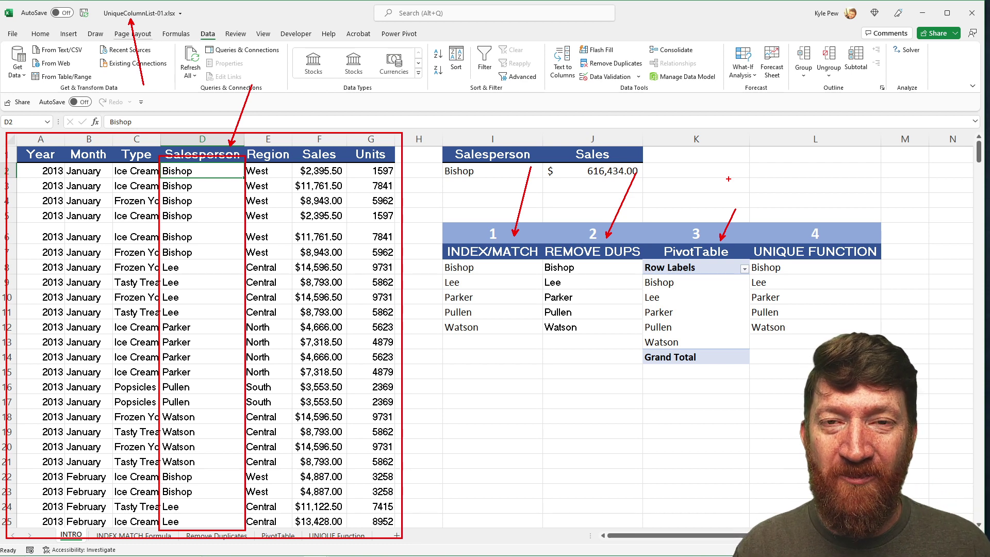
drag(833, 225, 854, 154)
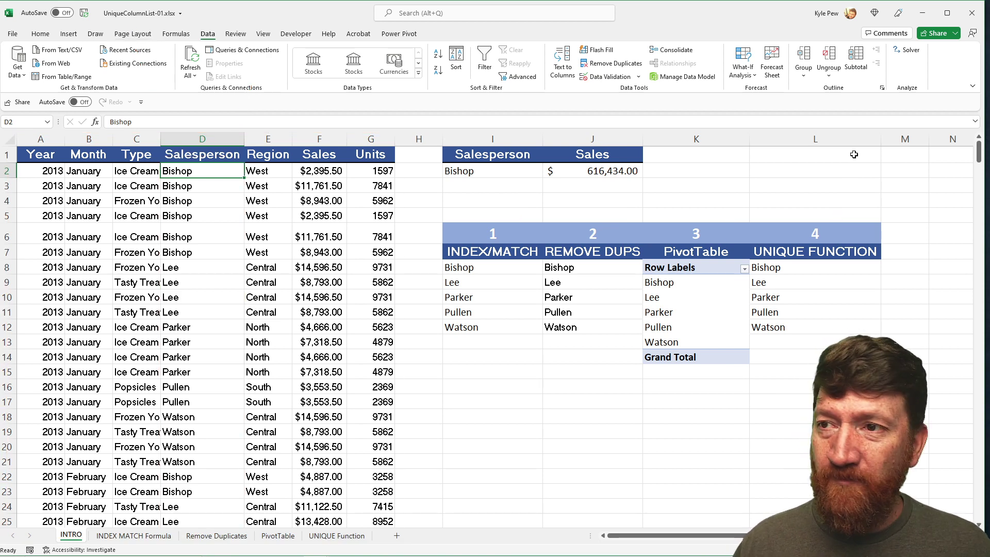
Open the INDEX MATCH Formula sheet and examine the INDEX array range $D$2:$D$445 in cell L2's formula
click(123, 536)
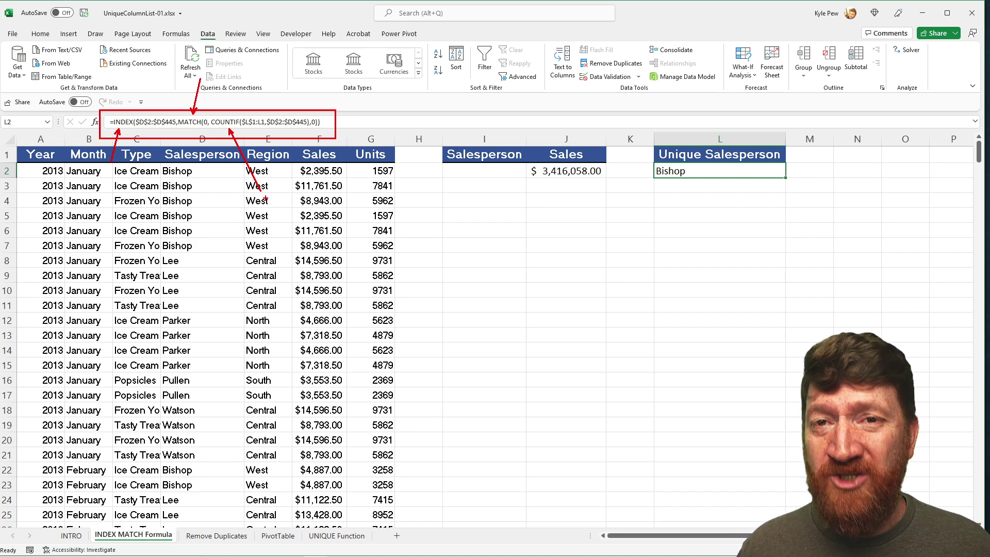
key(Escape)
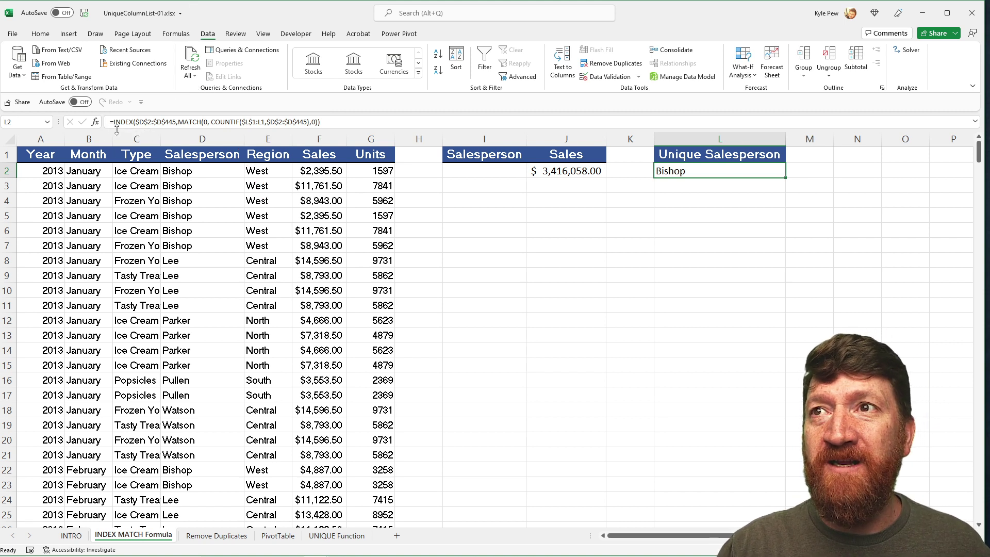
click(141, 122)
drag(135, 121, 177, 121)
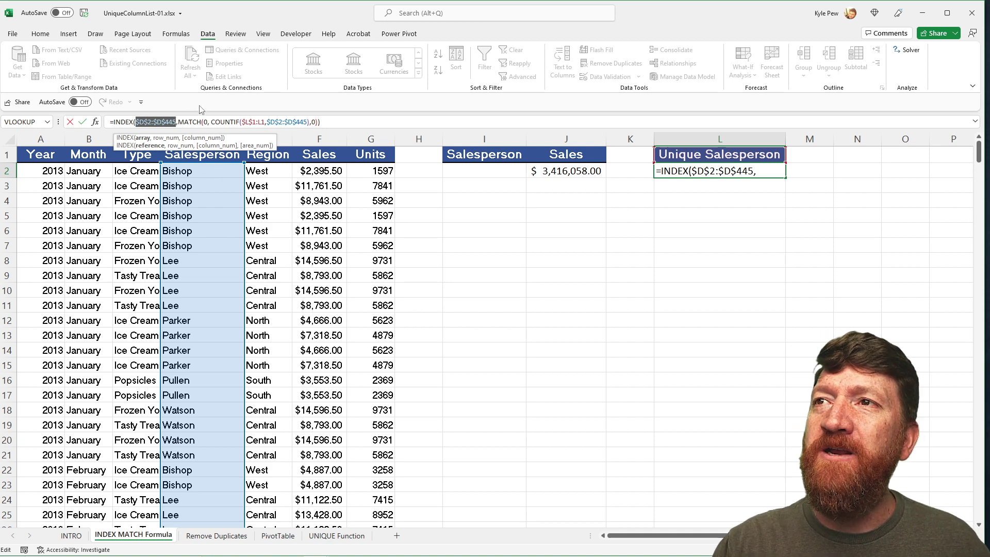
drag(193, 117, 211, 72)
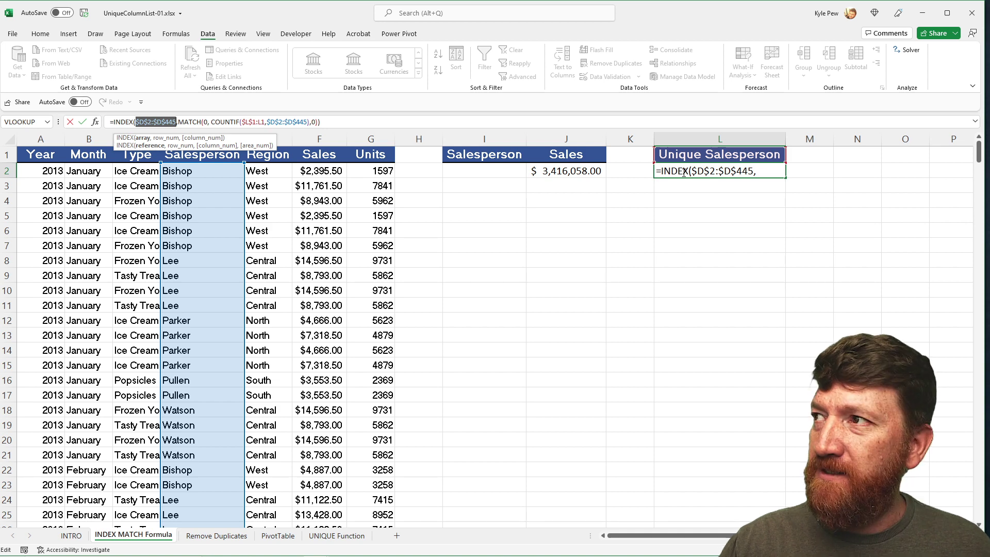
key(ctrl+Return)
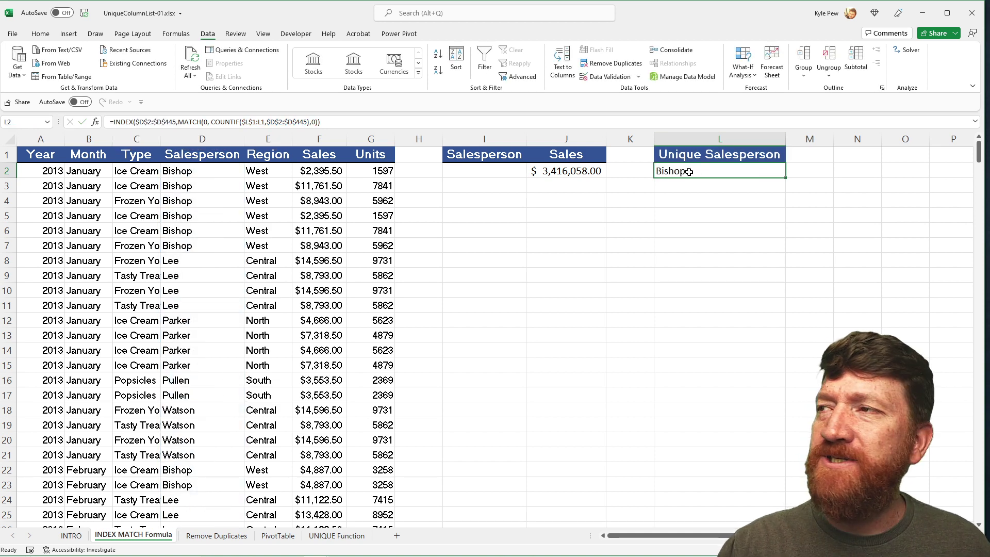
Start Evaluate Formula on cell L2 and move its dialog clear of the Salesperson column
click(176, 34)
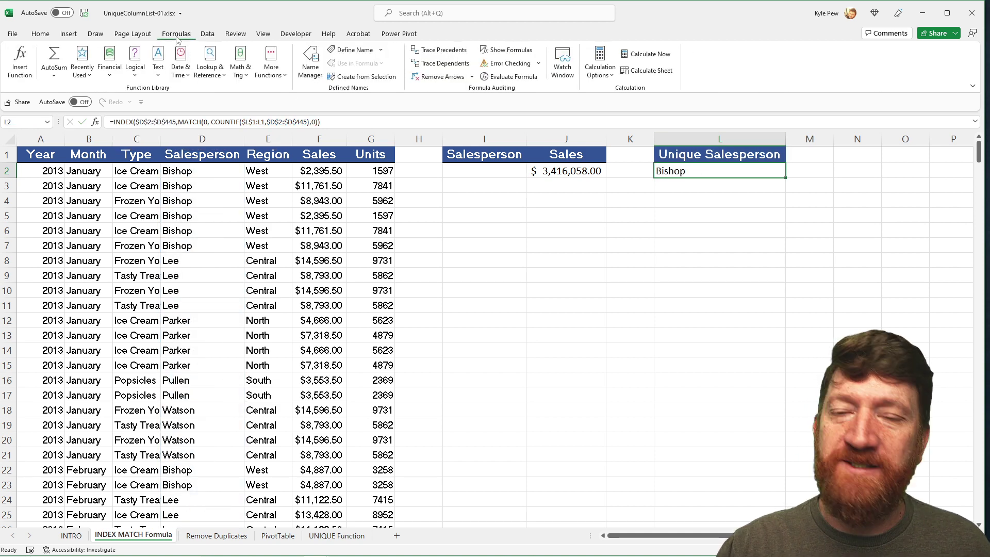
mouse_move(402, 40)
mouse_down()
mouse_move(562, 98)
mouse_move(539, 123)
mouse_move(555, 165)
mouse_up()
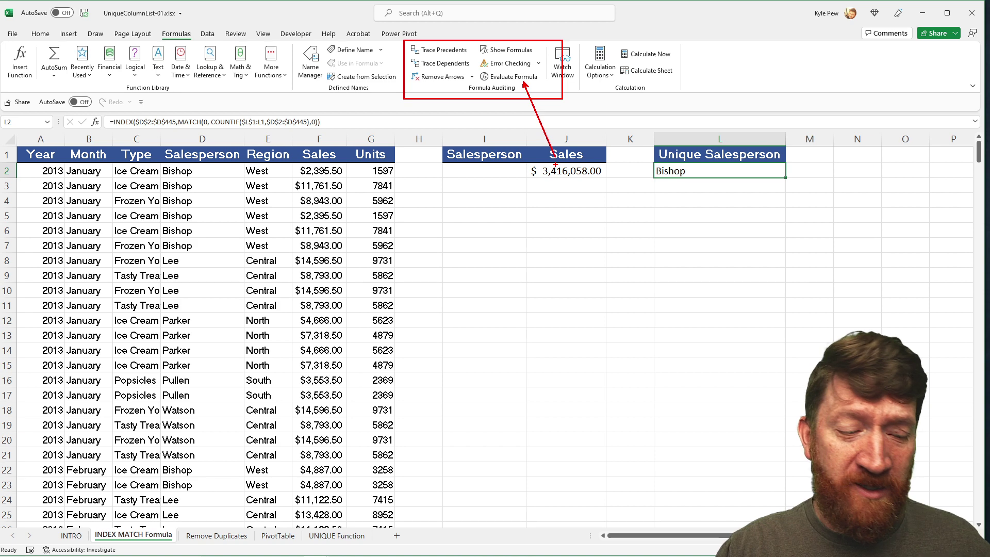
key(Escape)
click(512, 76)
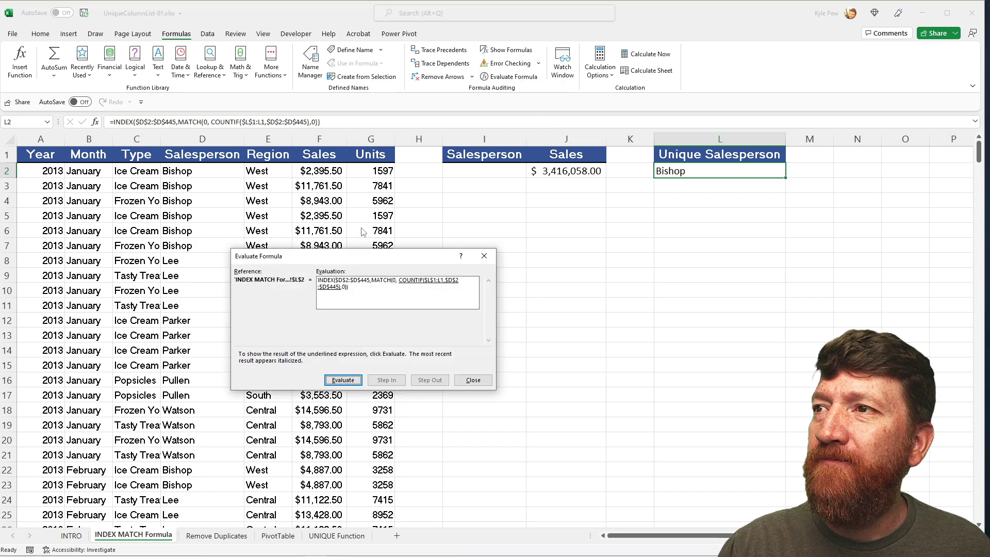
drag(339, 257, 249, 134)
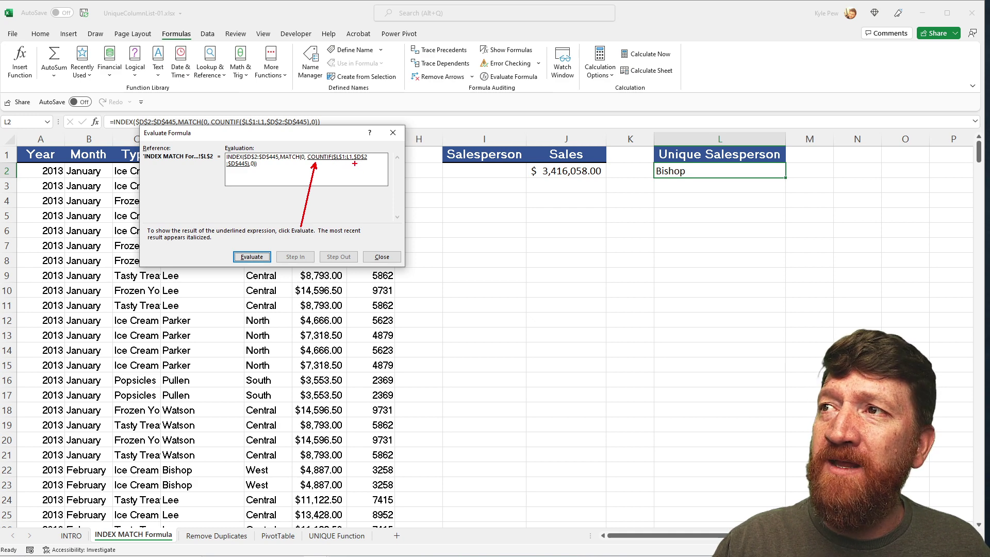
drag(354, 163, 357, 193)
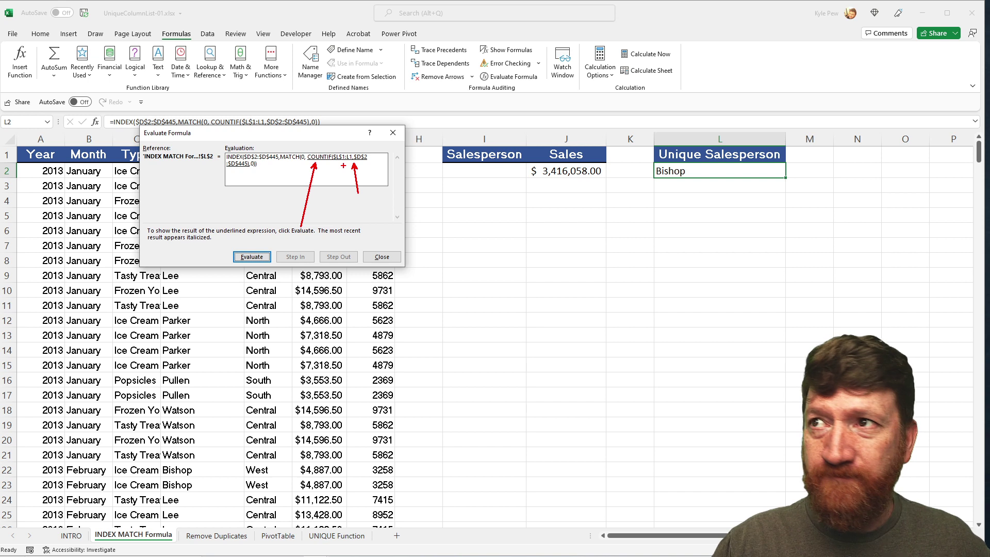
key(Escape)
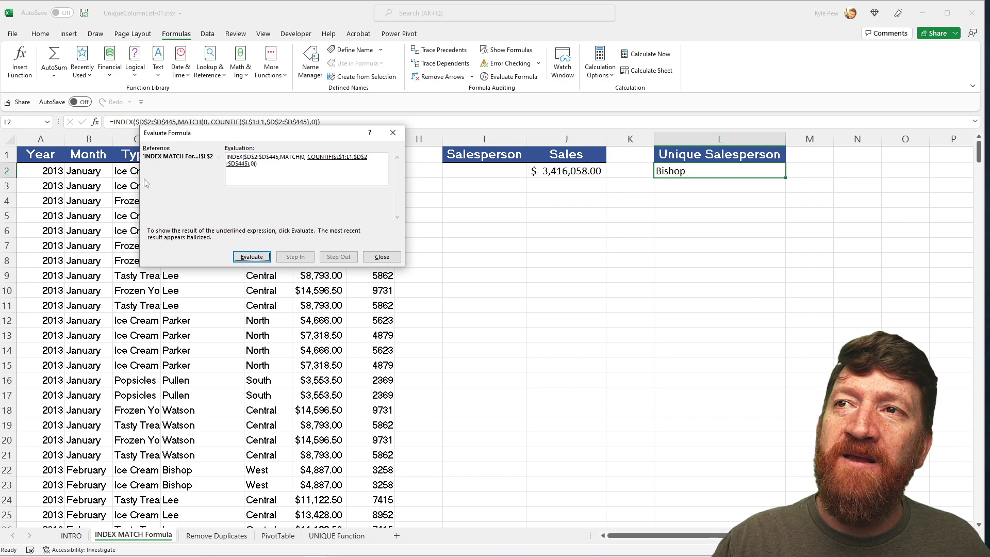
drag(166, 135, 289, 117)
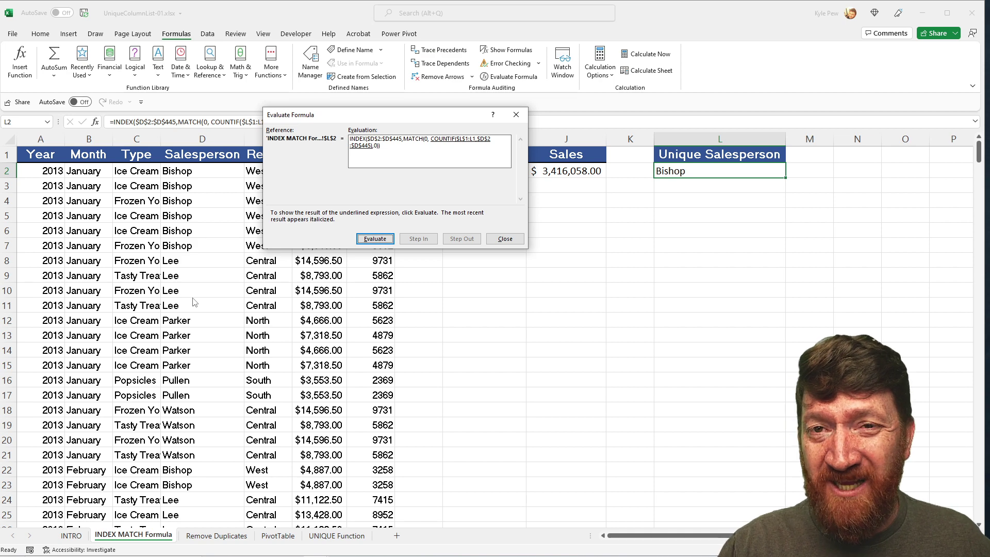
Evaluate L2's COUNTIF, MATCH and INDEX parts one after another through to the final result, and close the evaluation
click(373, 238)
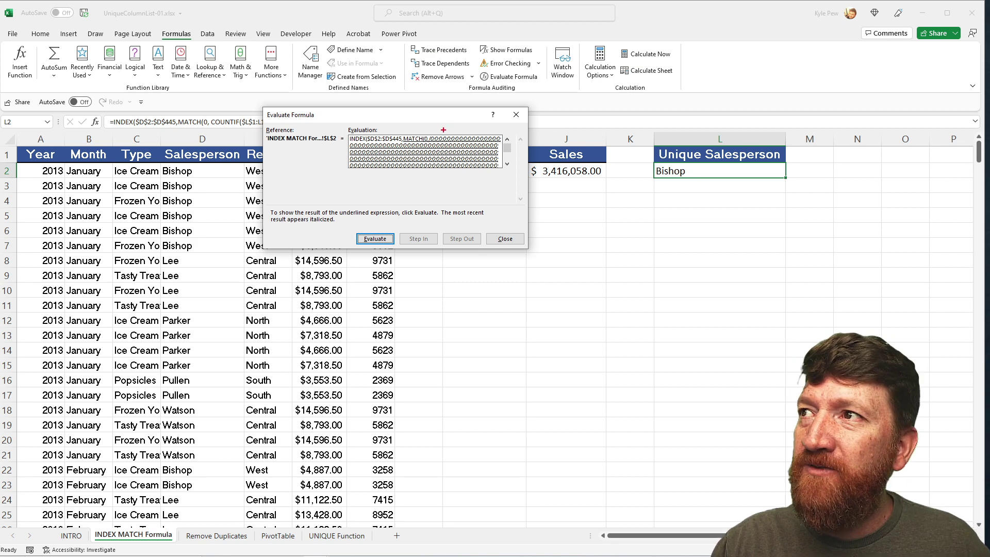
drag(432, 132, 446, 89)
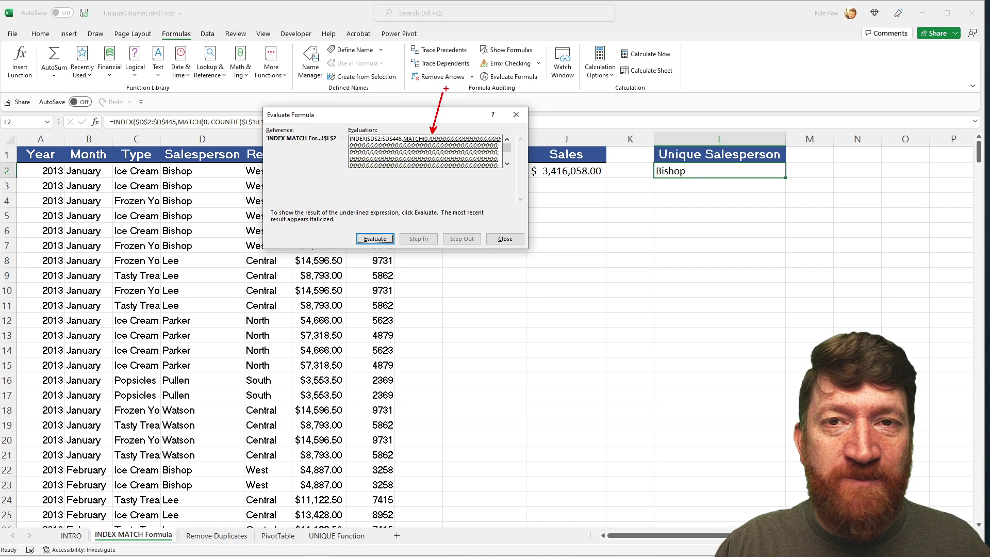
key(Escape)
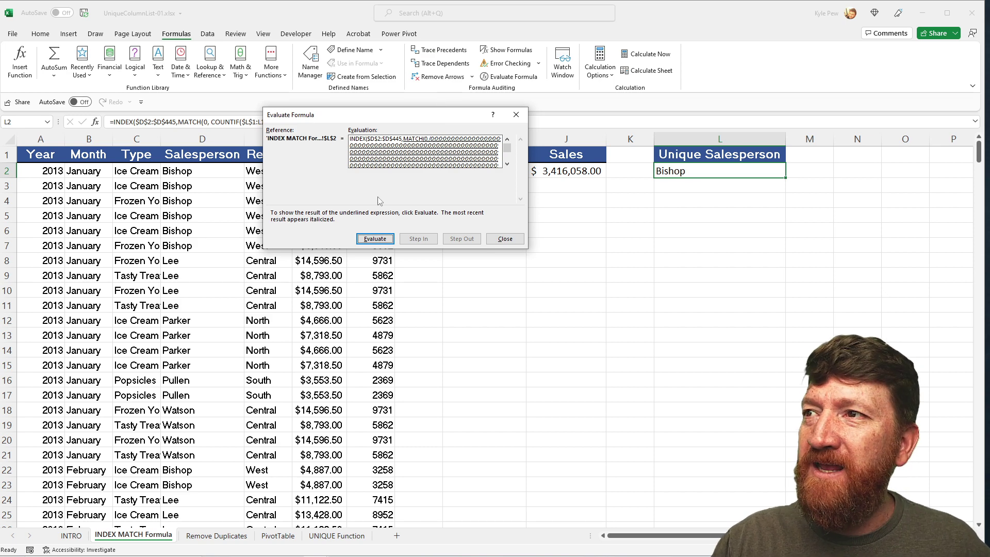
click(368, 238)
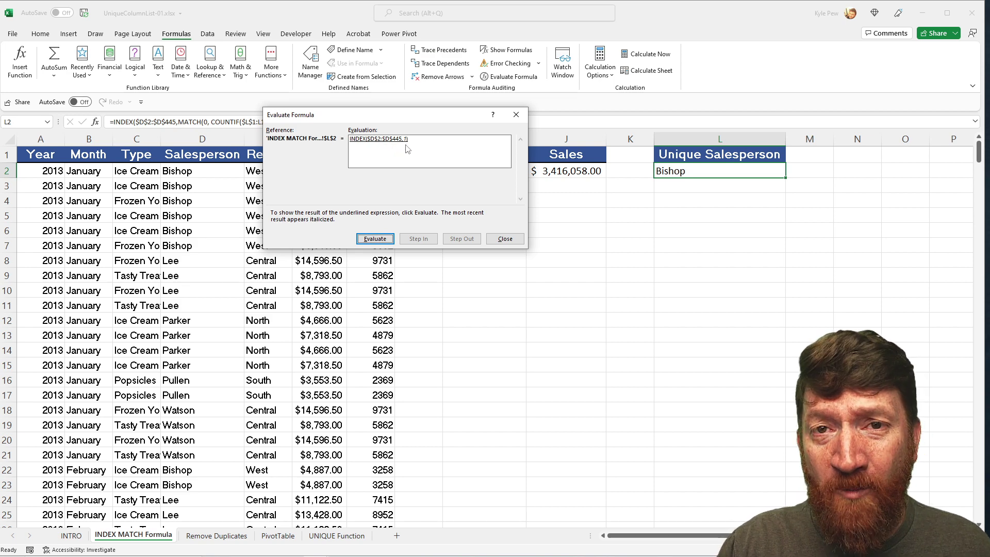
click(373, 240)
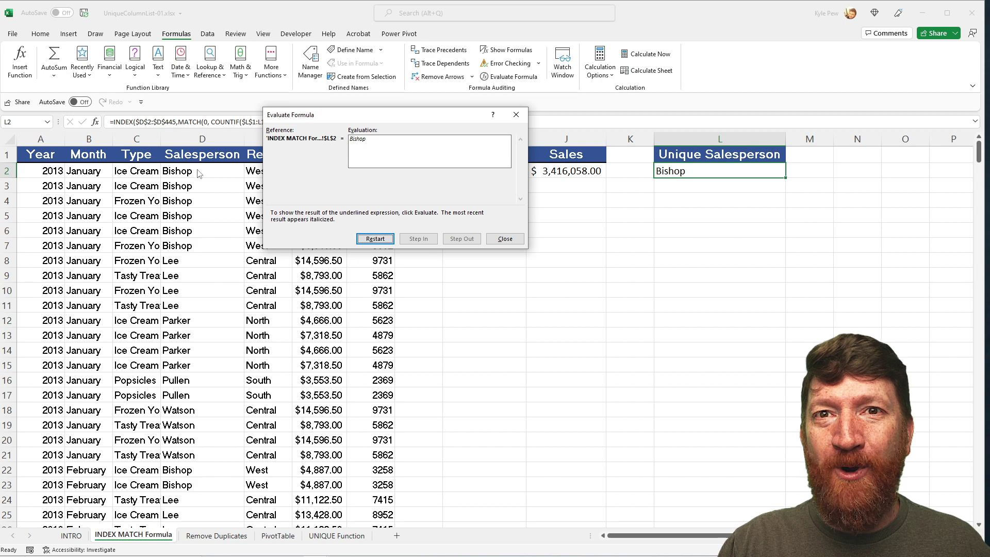
click(504, 239)
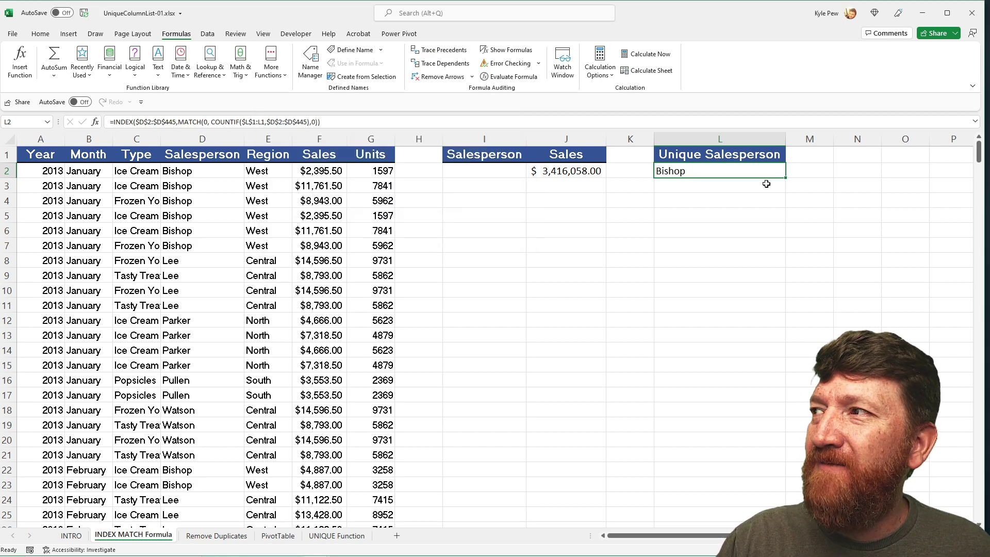
Fill the unique salesperson formula from L2 down through L6
drag(785, 179, 784, 237)
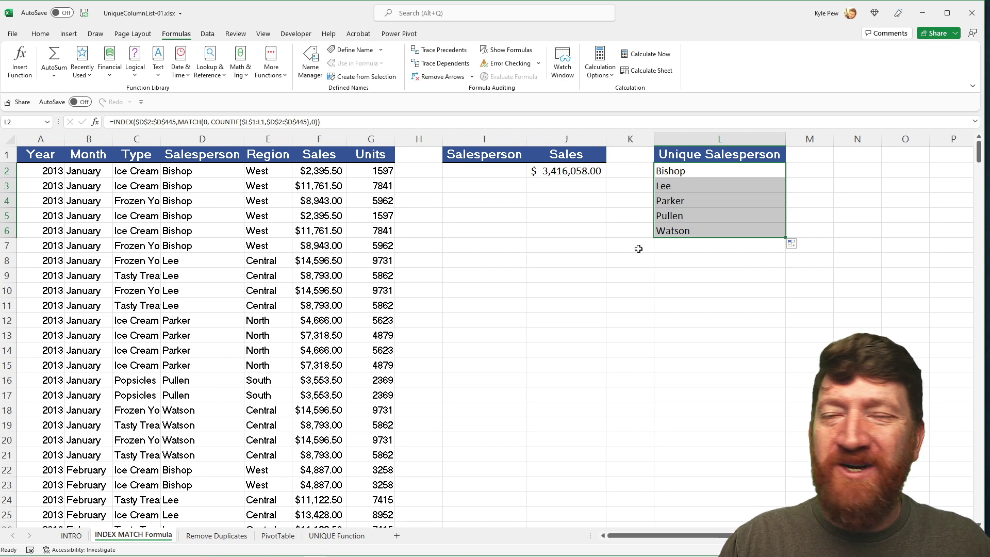
Evaluate the copied formula in cell L3 stage by stage through to its result, and close the evaluation
click(674, 188)
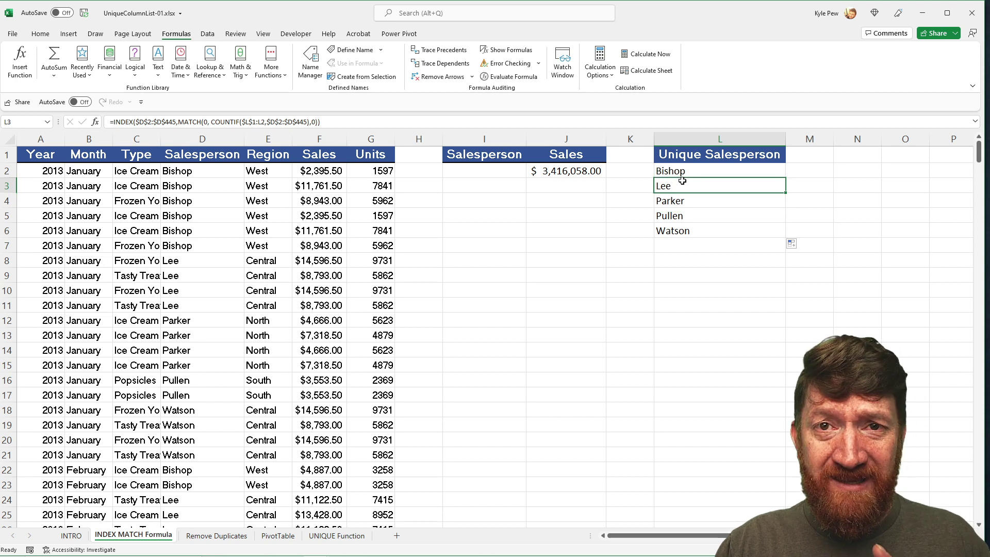
click(510, 77)
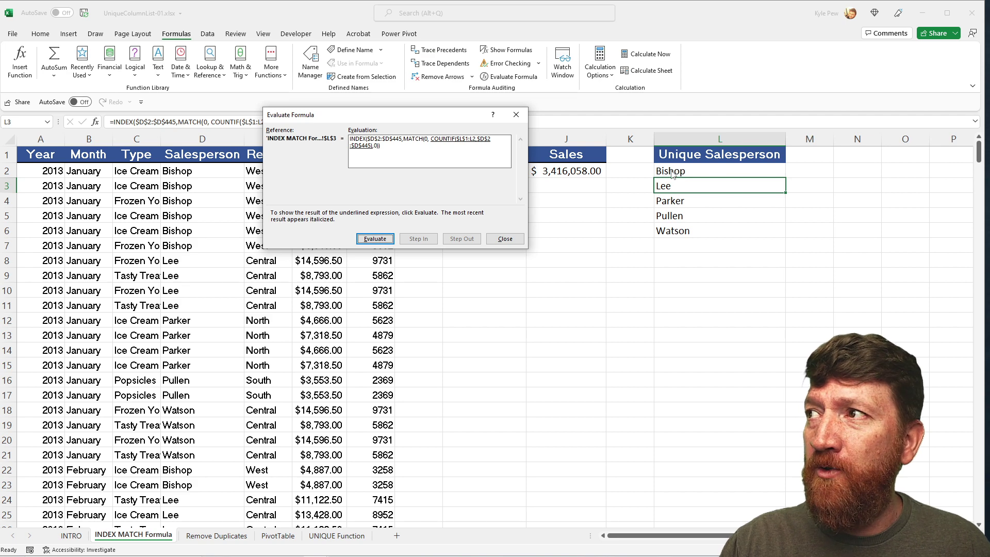
click(376, 239)
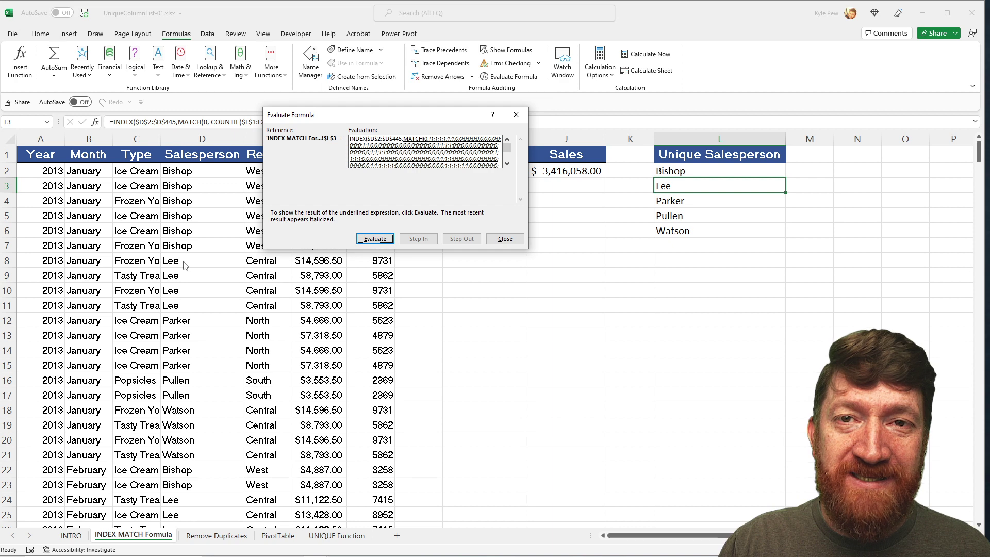
click(370, 240)
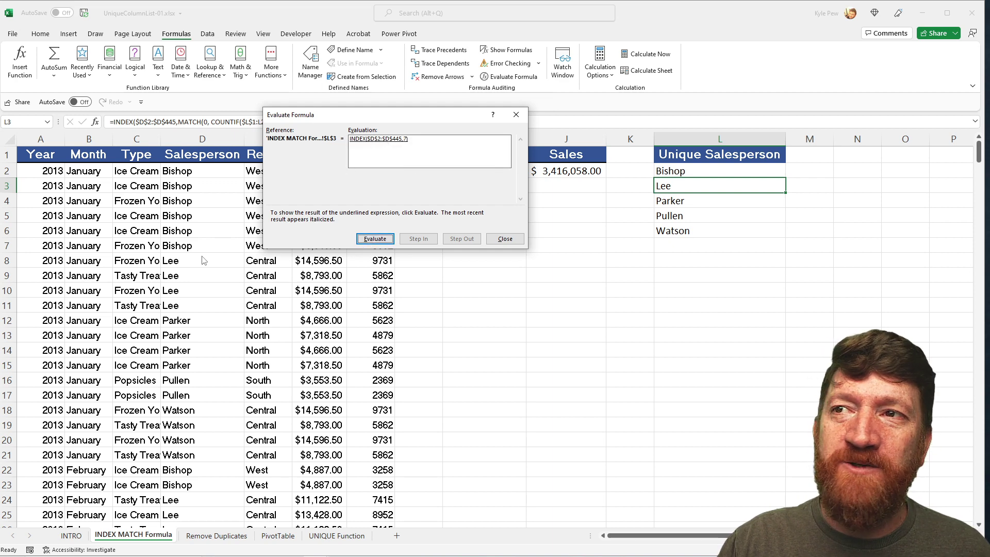
click(374, 240)
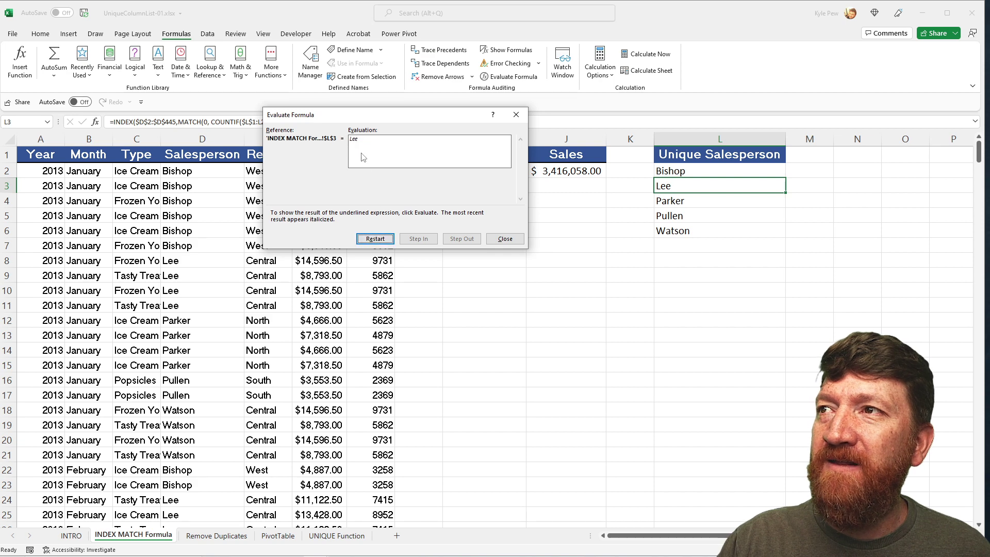
click(505, 239)
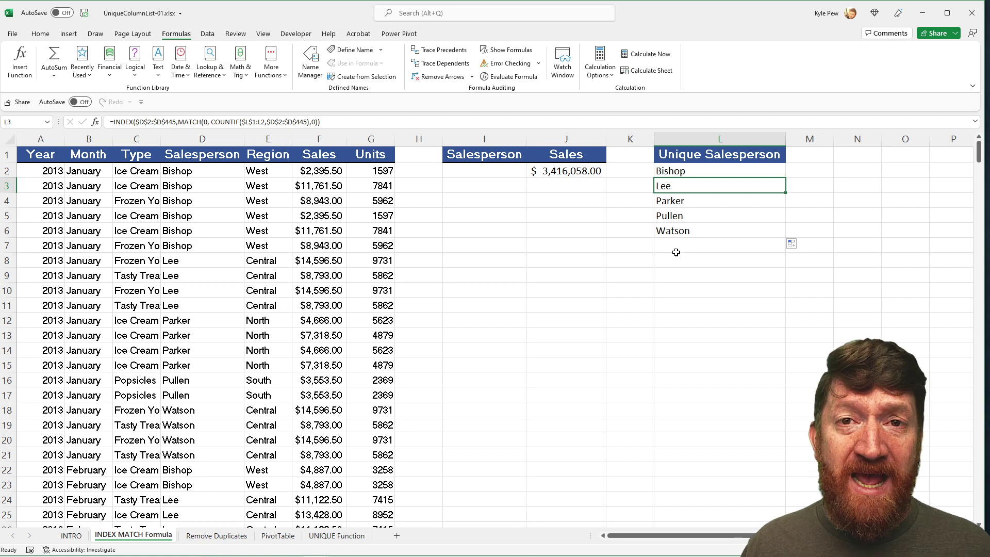
Add list data validation to cell I2 under Salesperson, using =$L$2:$L$6 as the source
click(487, 173)
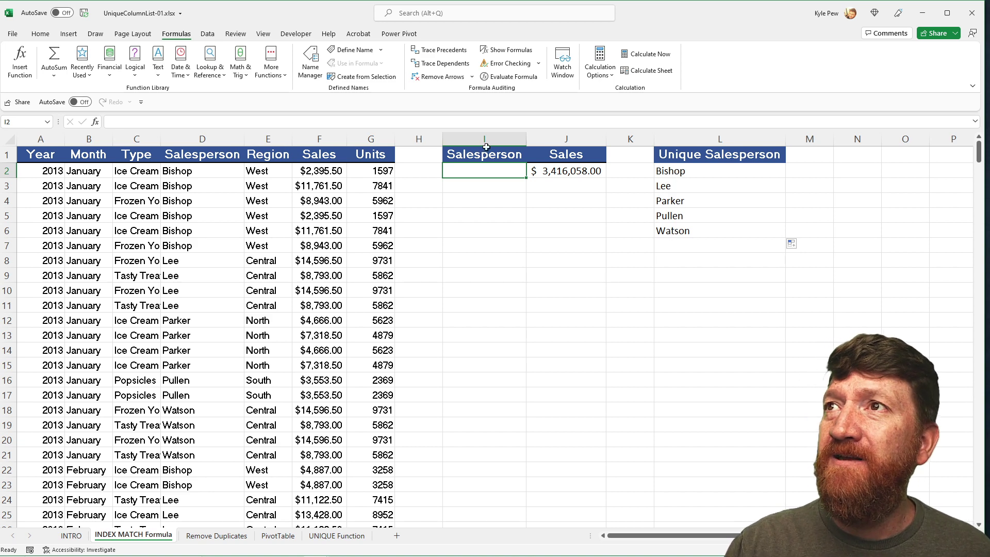
click(207, 34)
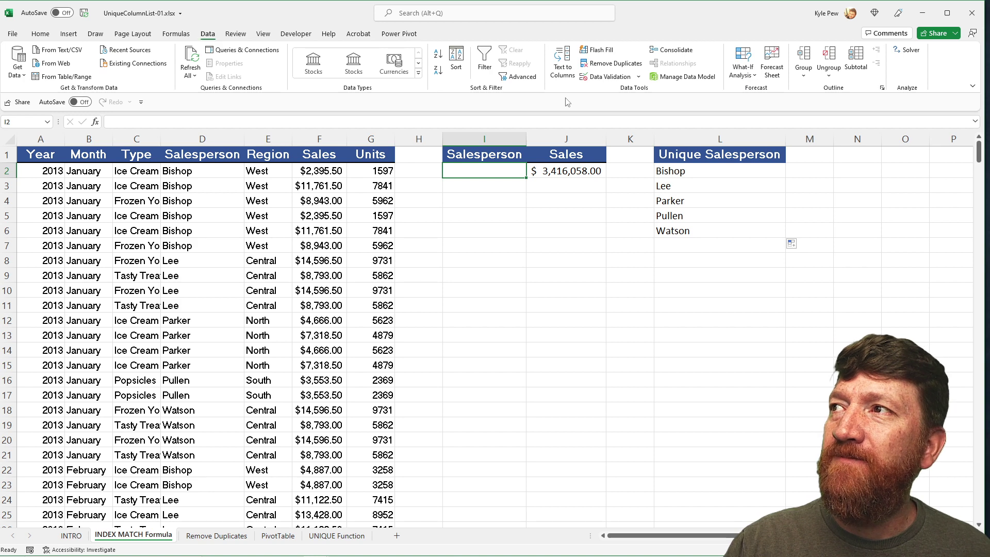
click(602, 78)
click(382, 156)
click(330, 186)
click(433, 198)
click(668, 173)
drag(668, 172, 660, 230)
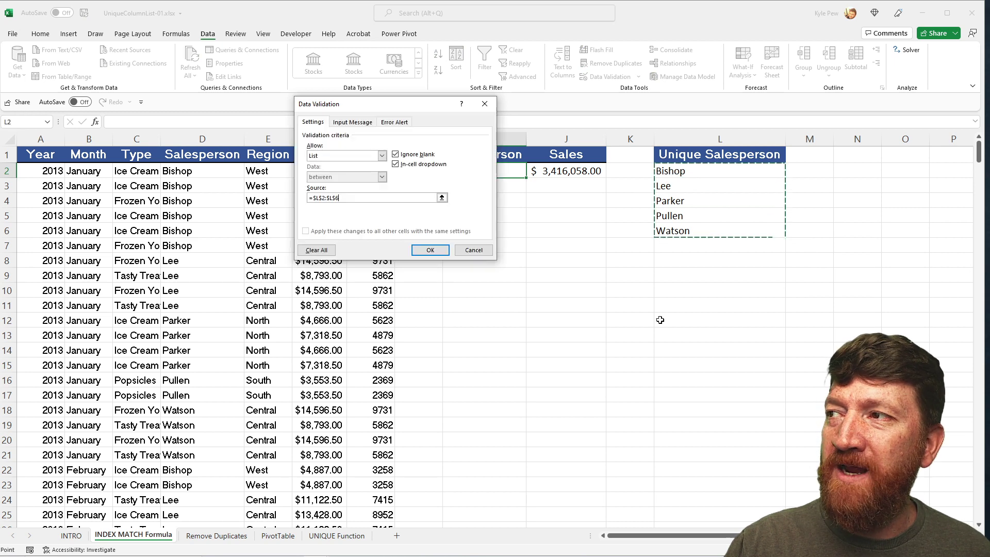
click(430, 249)
Test the drop-down in cell I2 by choosing the third salesperson and finally the fourth
click(532, 174)
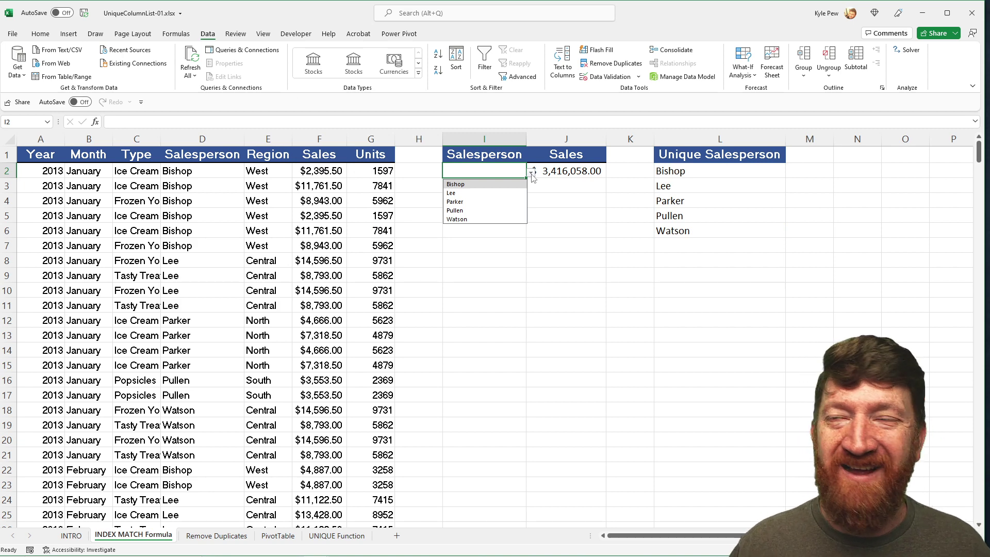
click(451, 202)
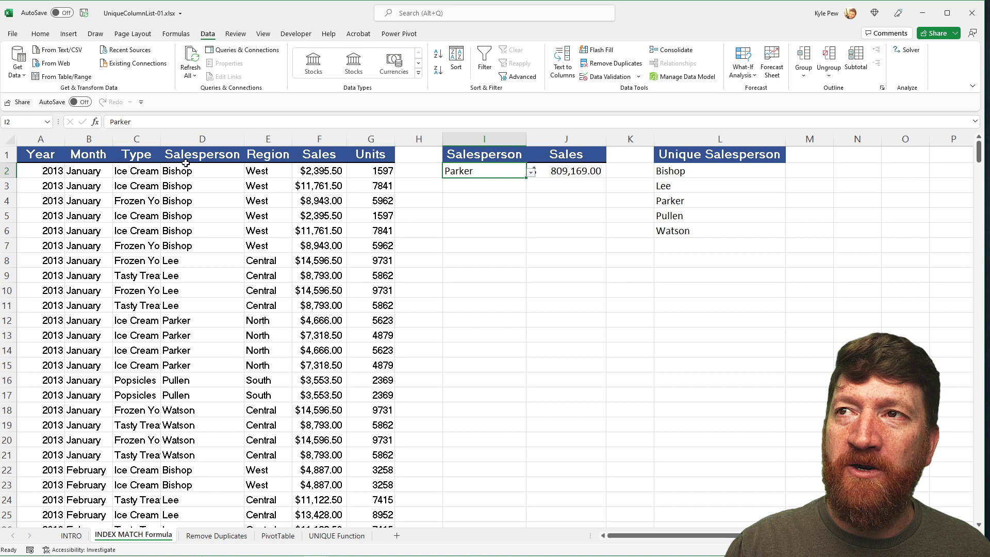
click(532, 174)
click(465, 211)
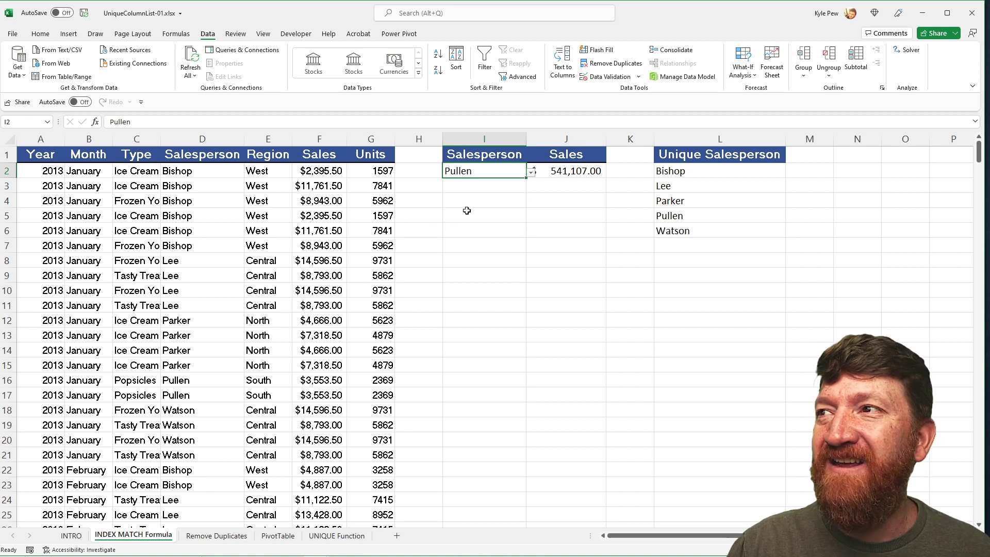
Choose the first salesperson from the drop-down in cell I2
click(532, 172)
click(469, 184)
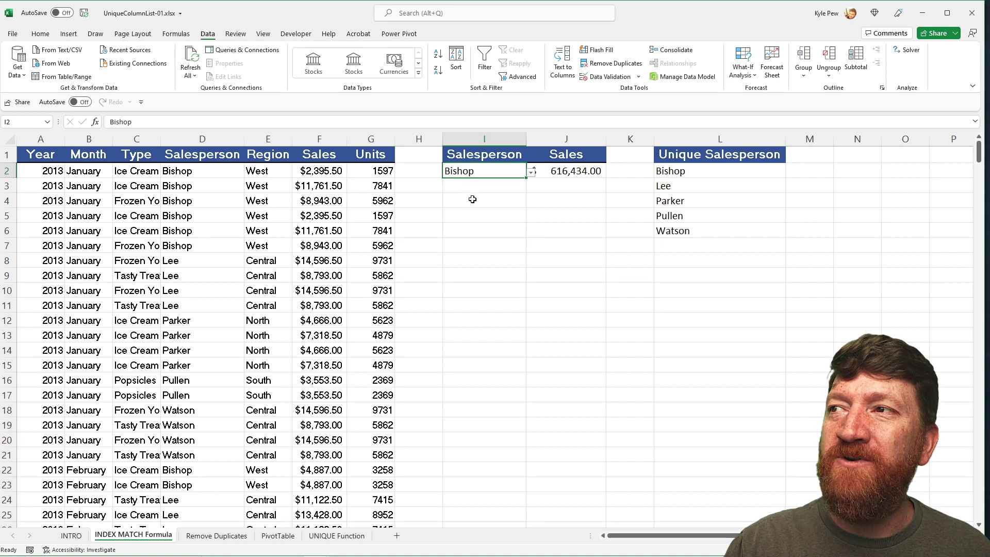
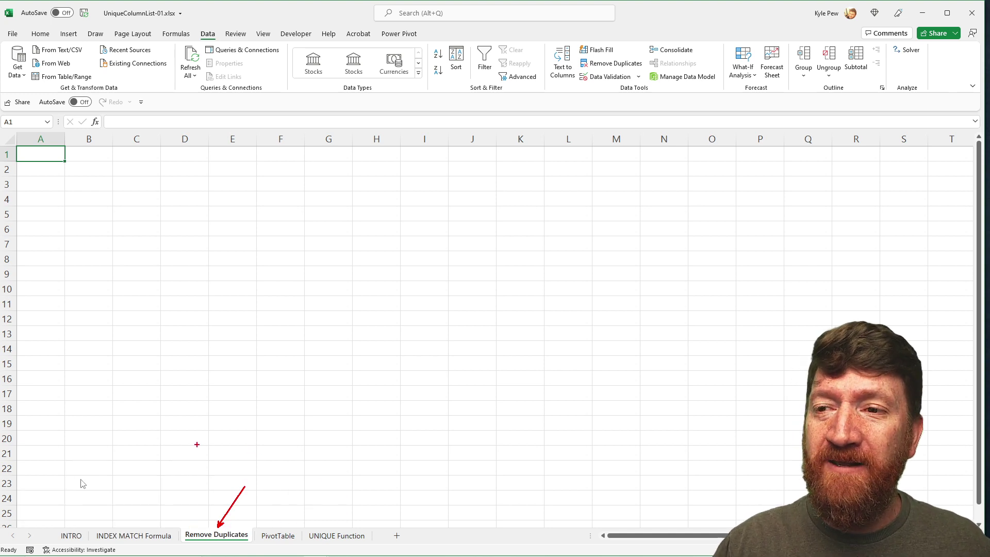
Copy the Salesperson values D2:D445 from the INTRO sheet into cell A1 of the Remove Duplicates sheet
click(71, 535)
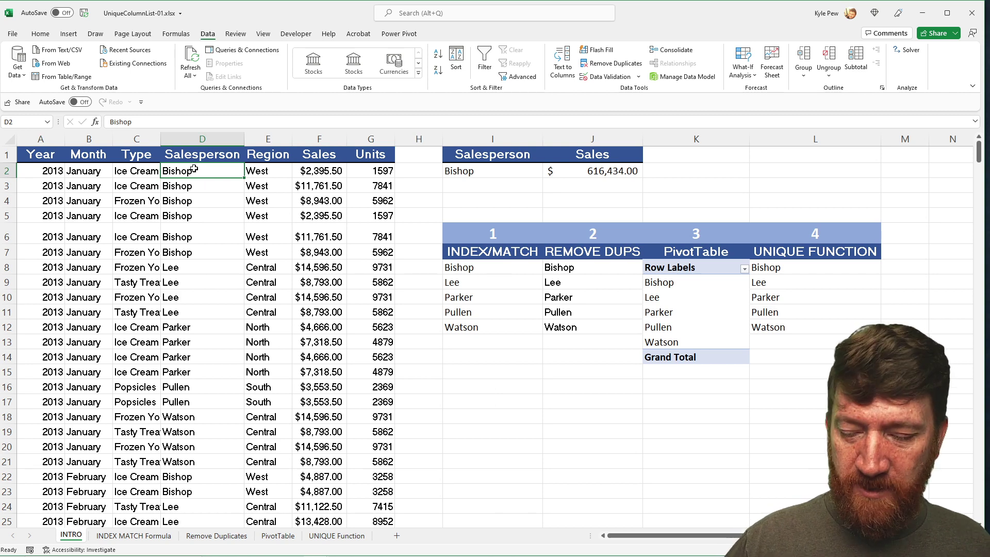
key(ctrl+shift+Down)
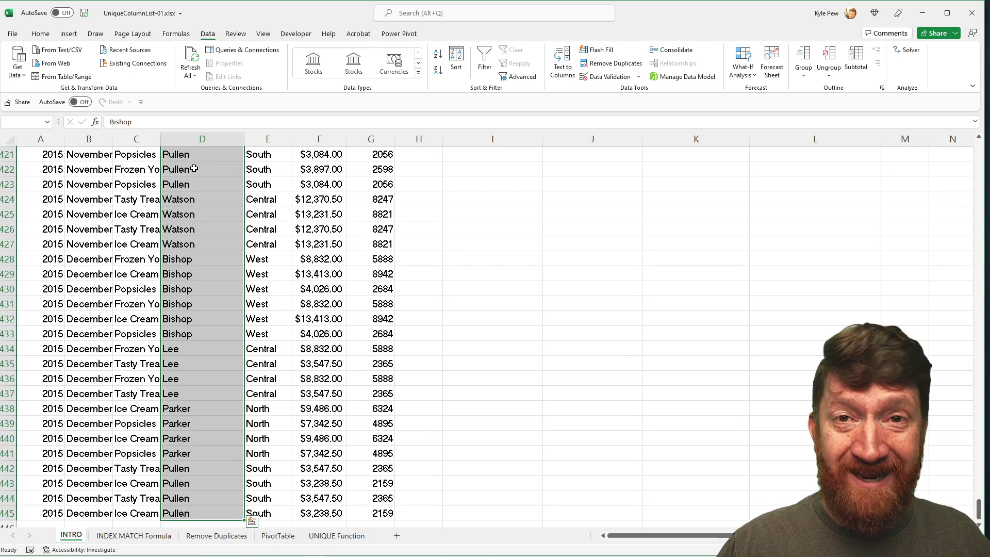
key(ctrl+c)
click(203, 534)
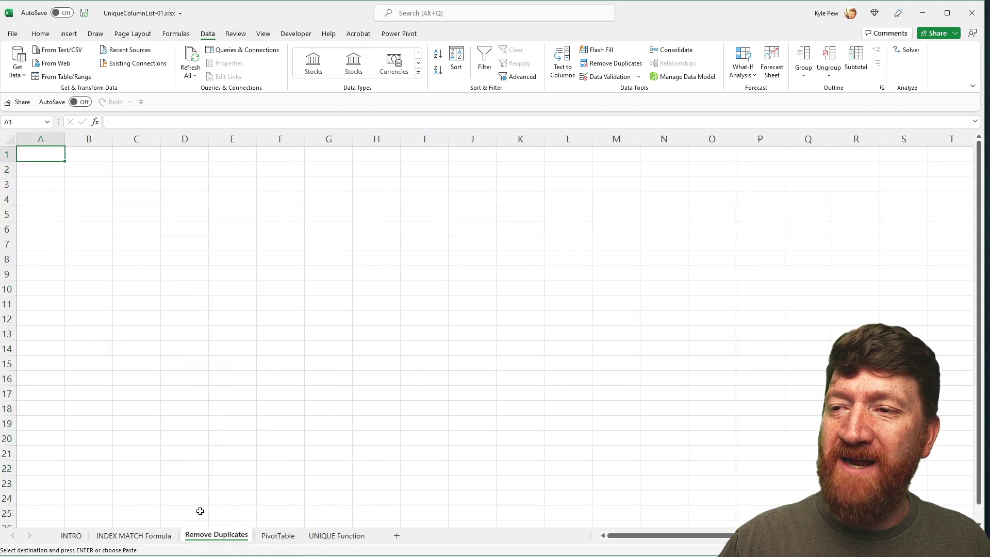
key(ctrl+v)
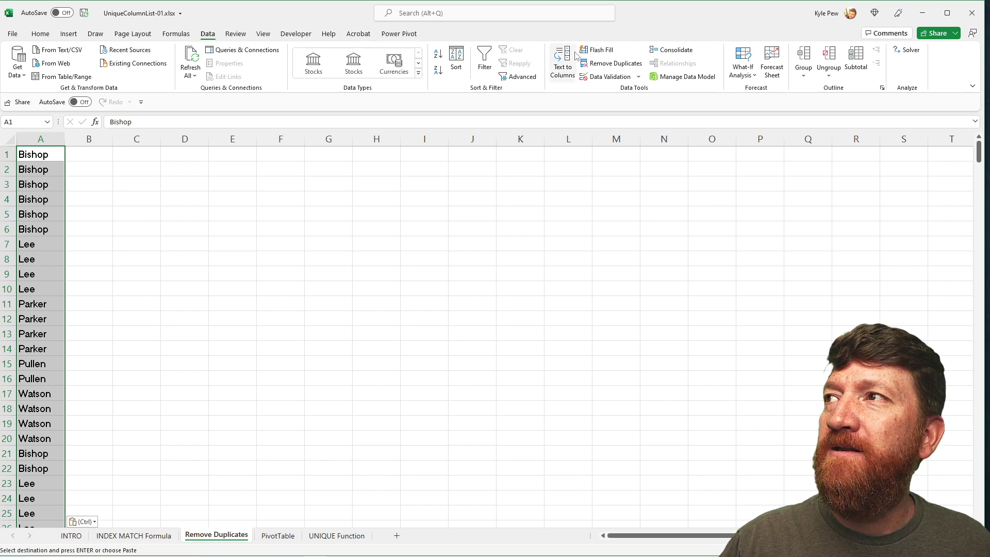
Remove the duplicate values from Column A, treating the data as having no headers
click(610, 63)
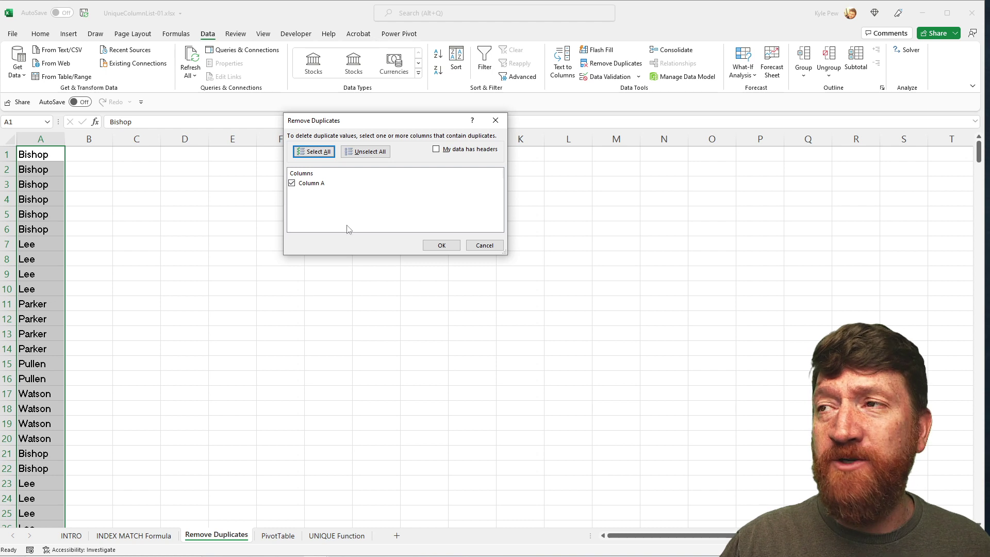
click(435, 247)
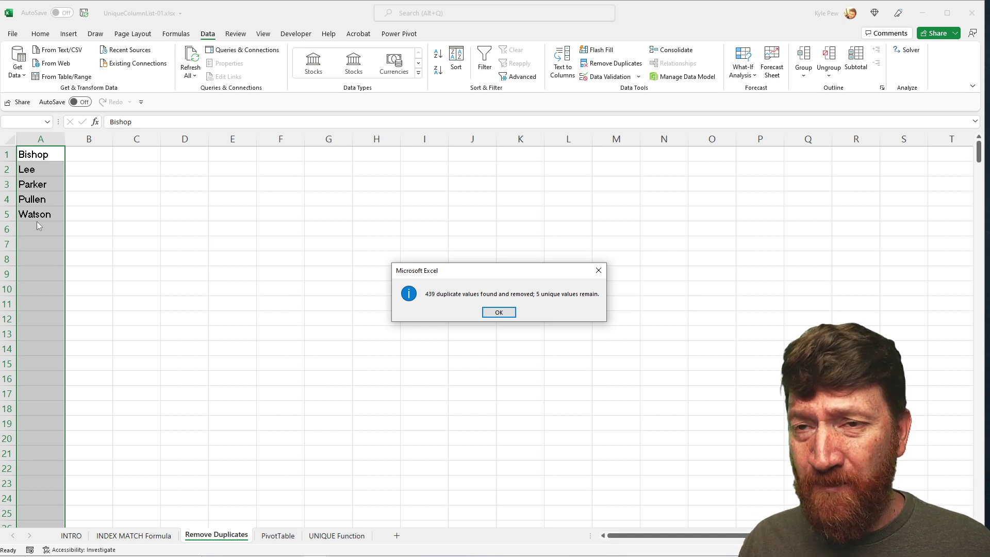
click(490, 313)
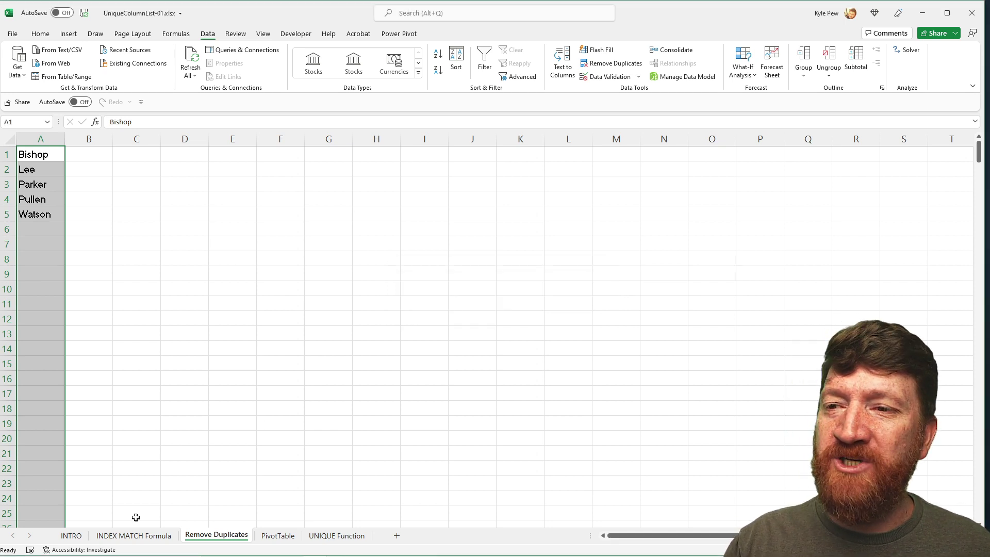
Compare the deduplicated list on the Remove Duplicates sheet with the INDEX MATCH Formula and INTRO sheets
click(132, 536)
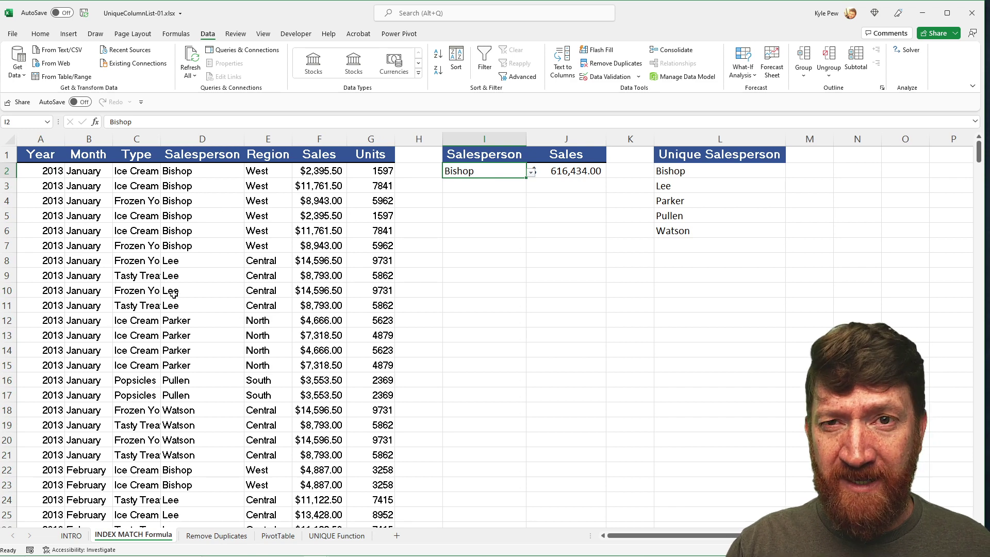
click(206, 536)
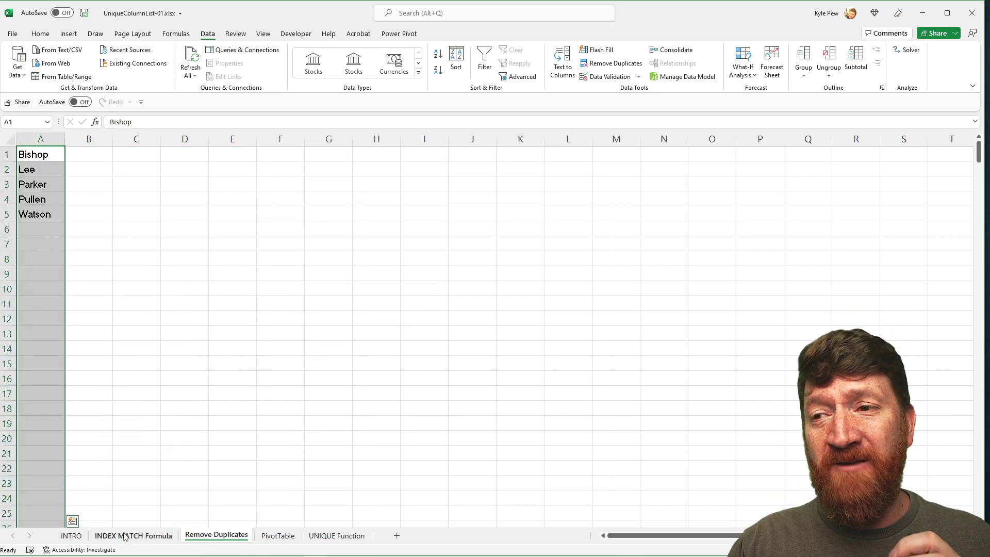
click(71, 536)
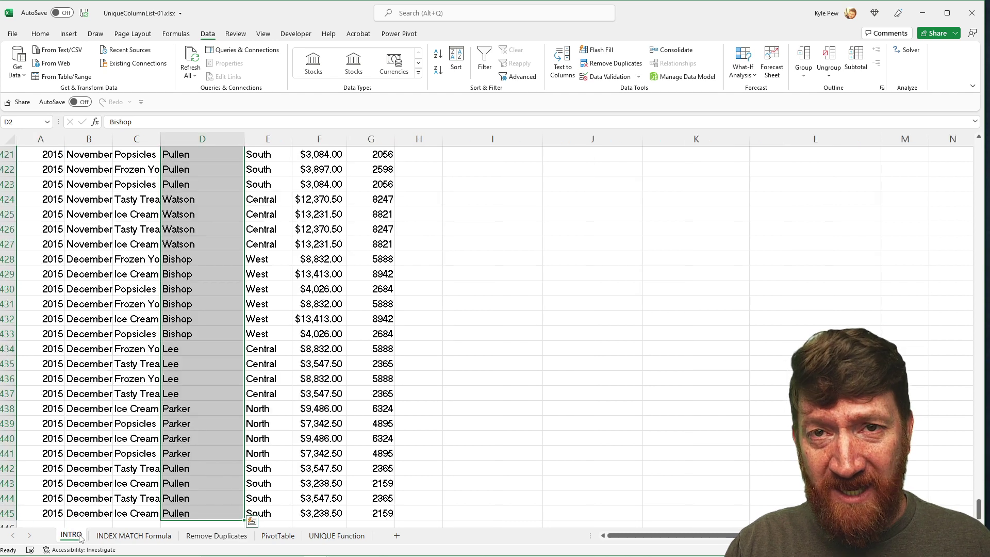
click(207, 537)
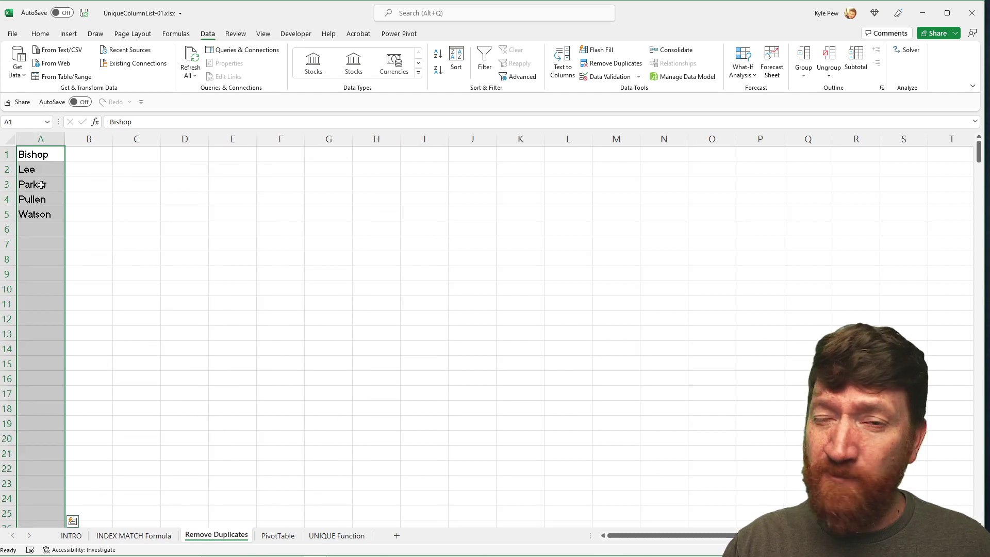
click(129, 536)
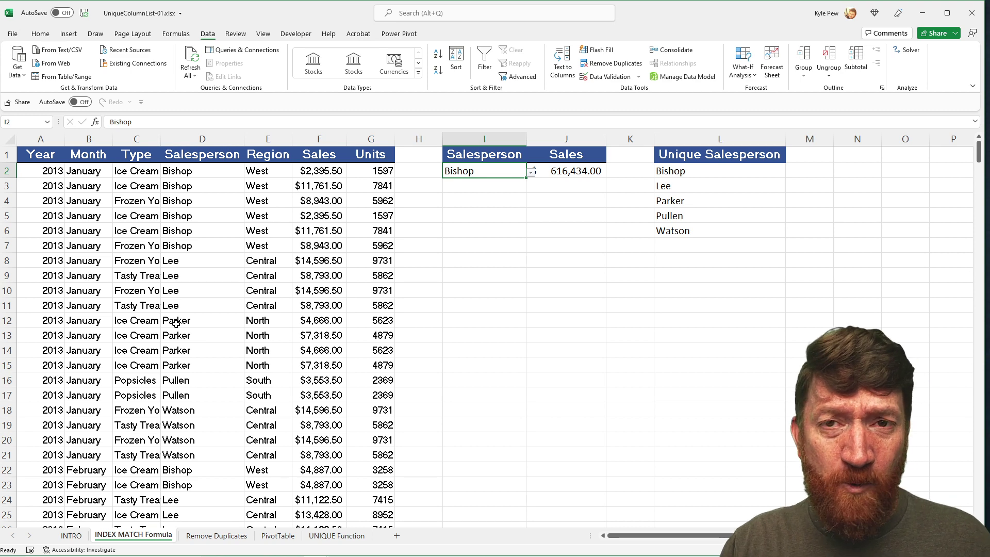
click(207, 535)
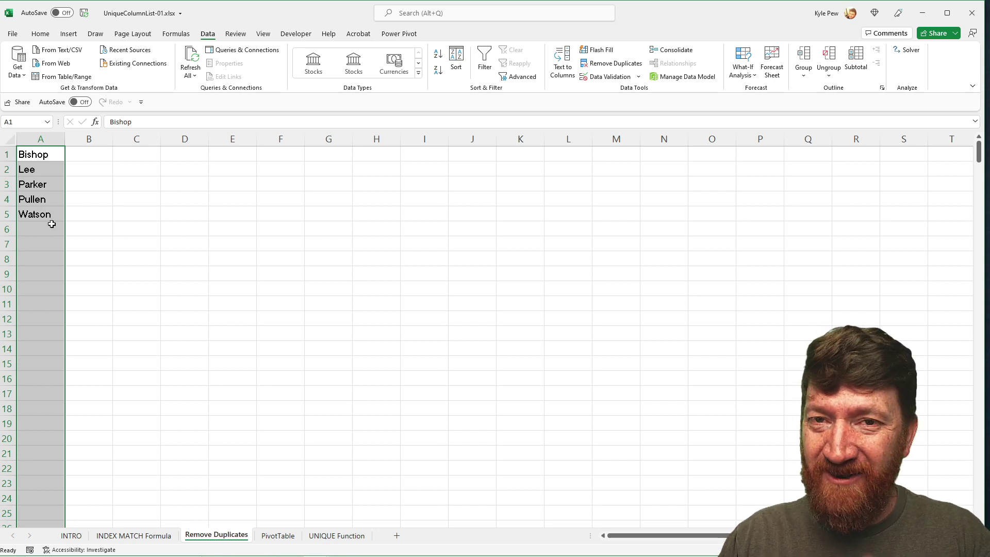
Create a PivotTable from INTRO!$A$1:$G$445 on the existing worksheet at PivotTable!$A$1, with Salesperson as the row field
click(277, 537)
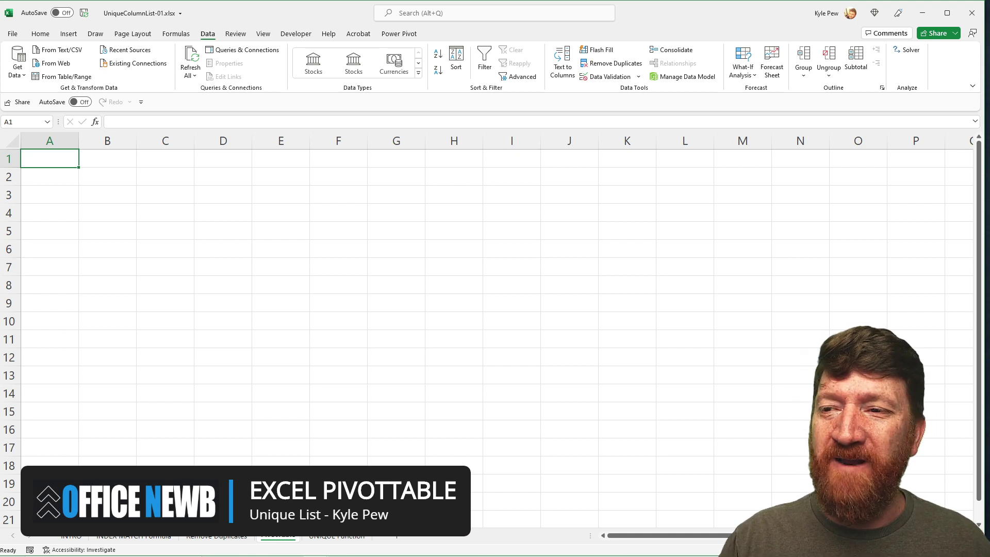
click(65, 540)
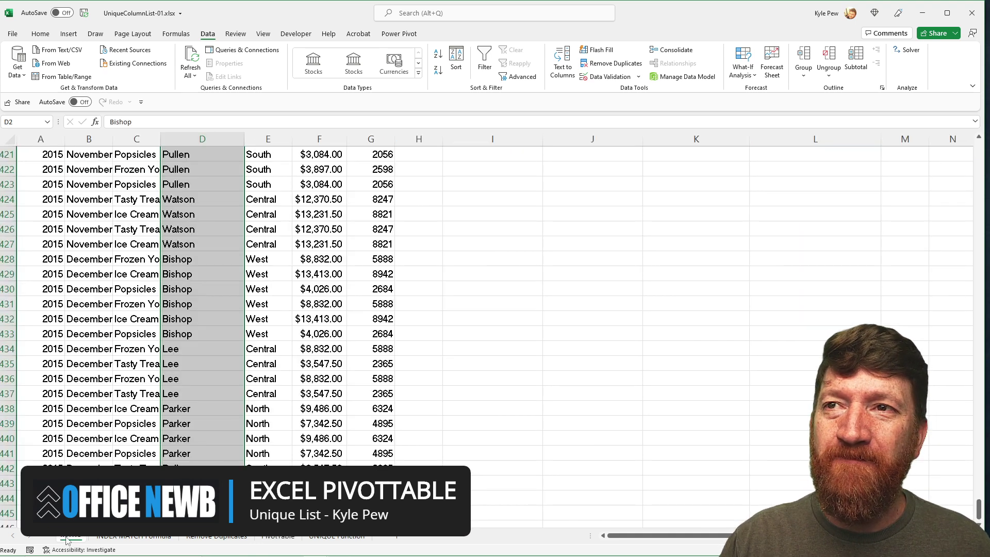
scroll(126, 227, up, 15)
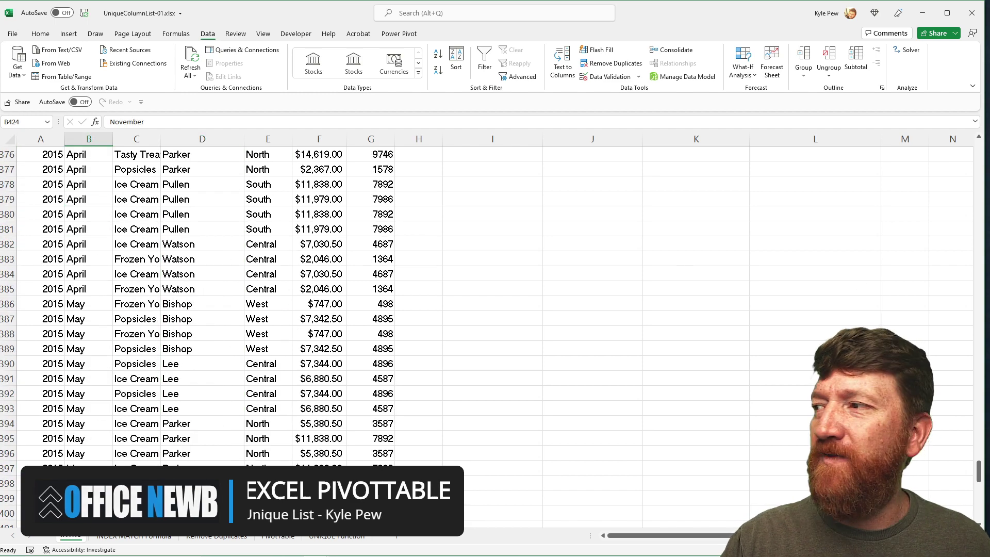
drag(978, 470, 978, 150)
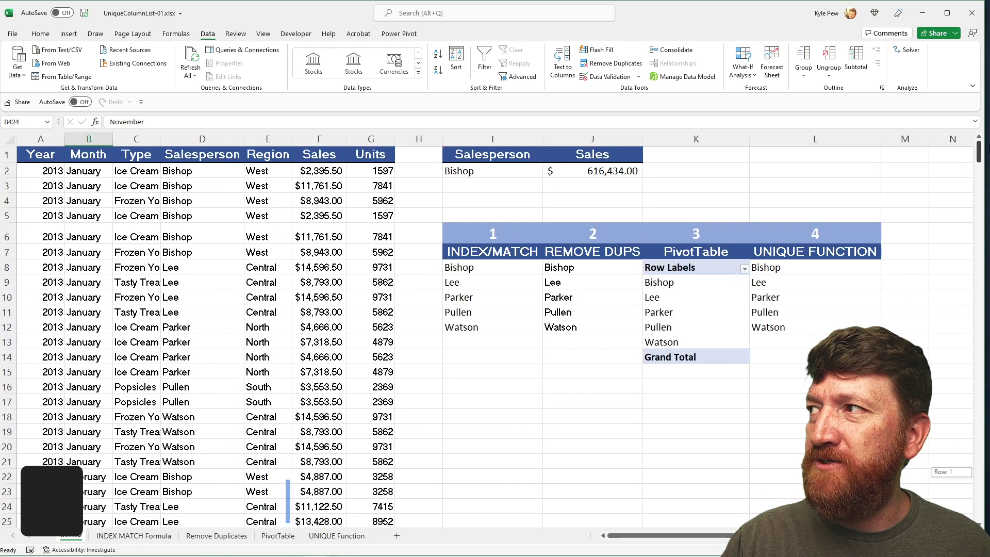
click(188, 202)
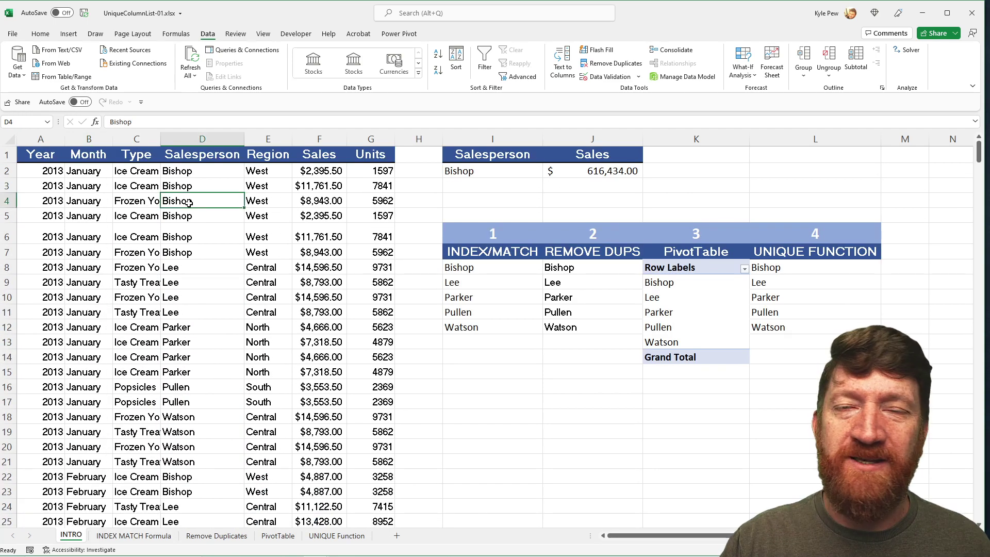
click(68, 34)
click(16, 59)
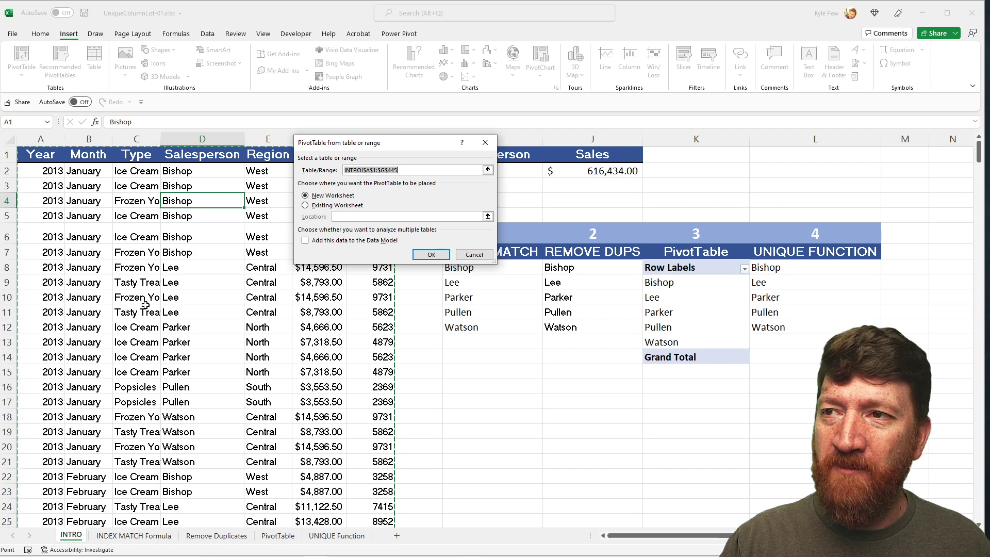
click(305, 205)
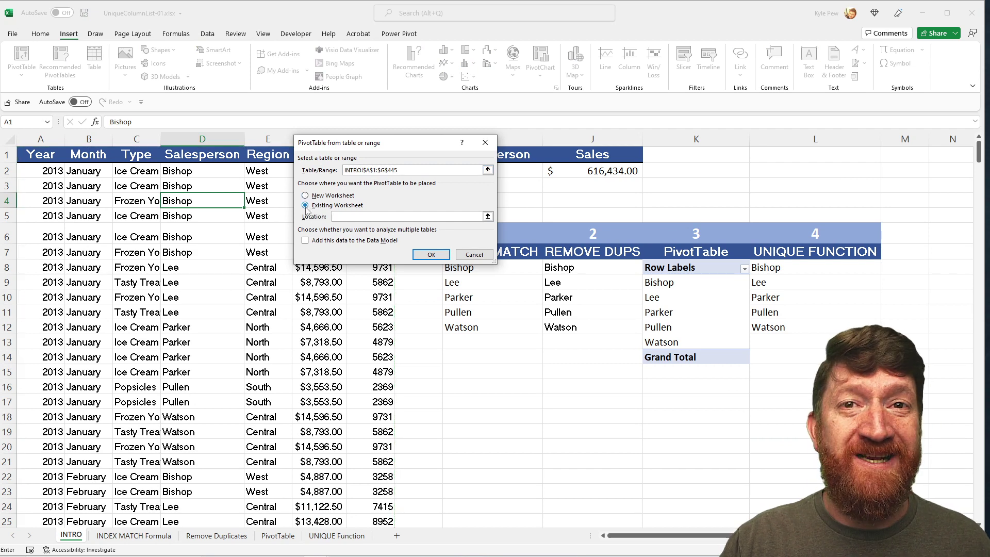
click(278, 536)
click(51, 167)
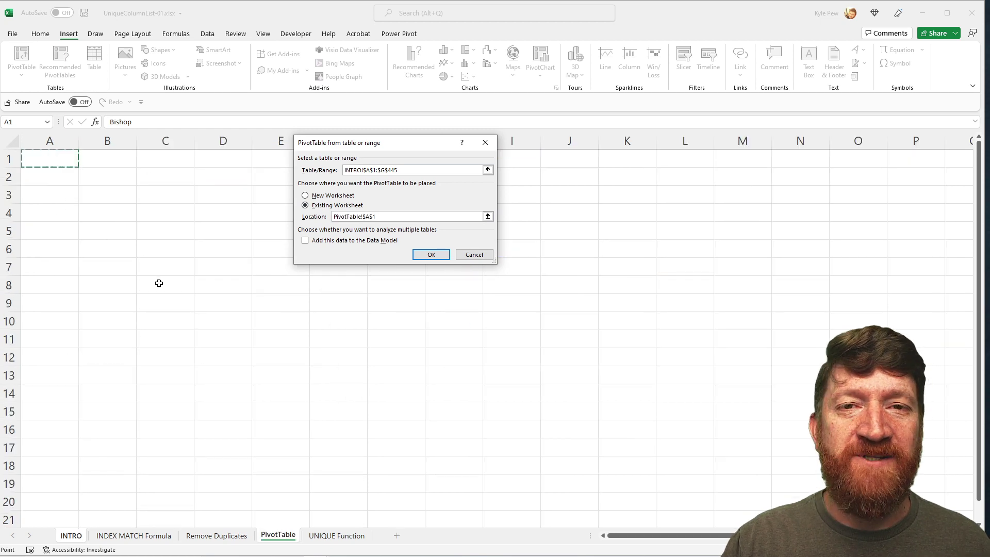
click(430, 256)
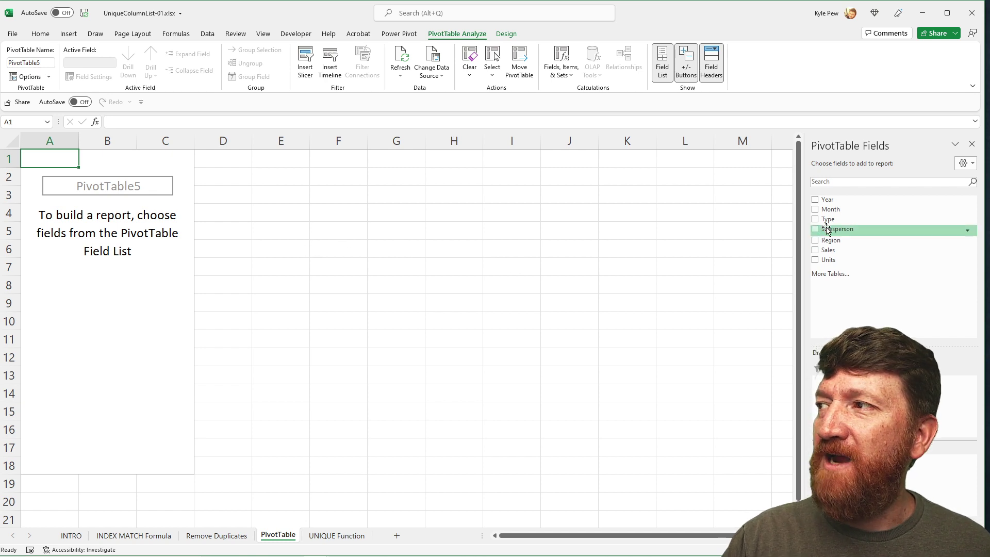
drag(822, 229, 825, 464)
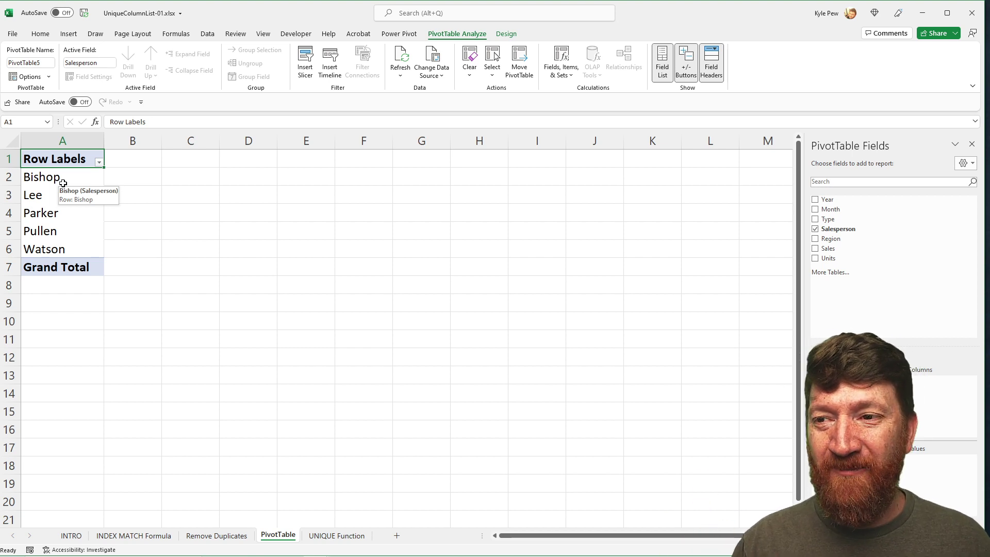
Clear the list in L2:L6 on the UNIQUE Function sheet and begin a formula with =UNI in cell L2
click(332, 535)
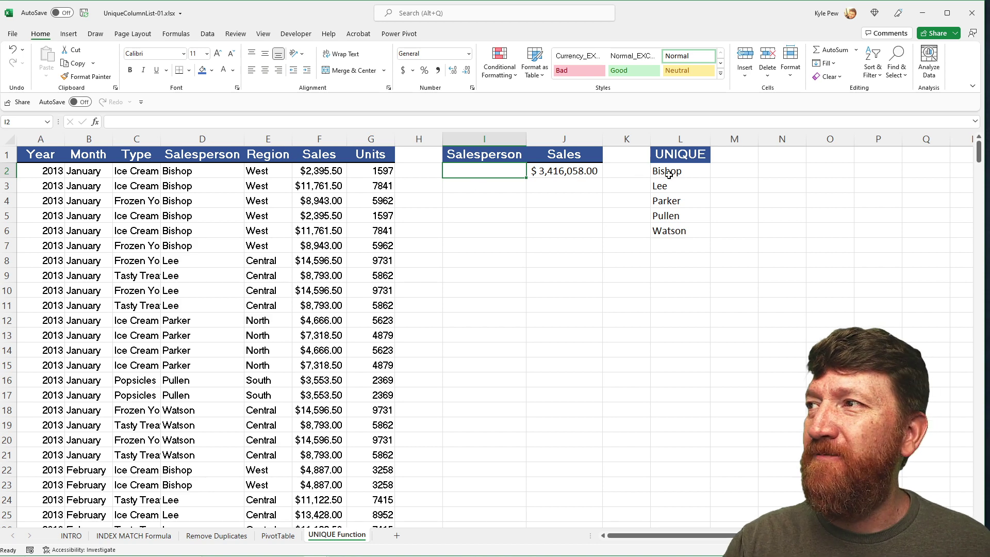
drag(669, 175, 668, 230)
key(Delete)
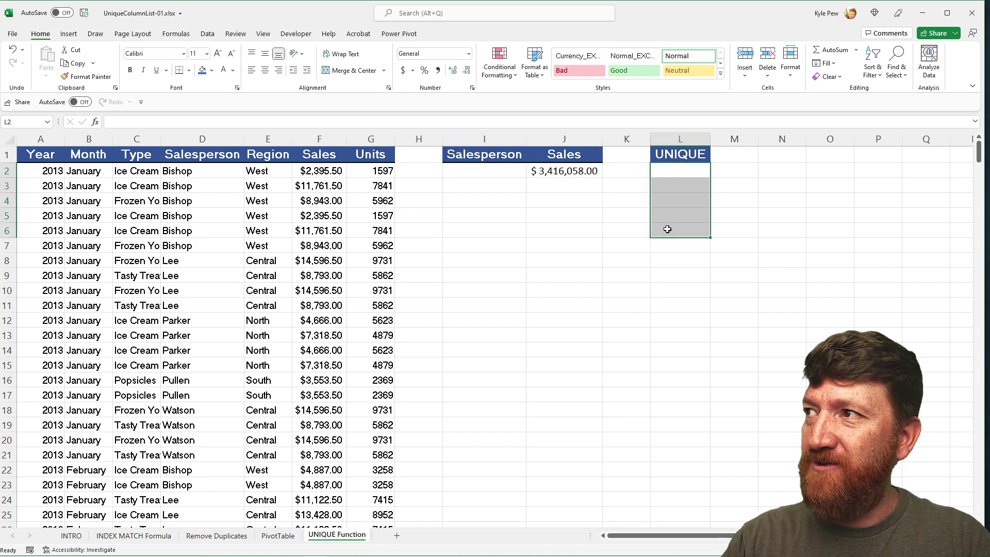
click(669, 174)
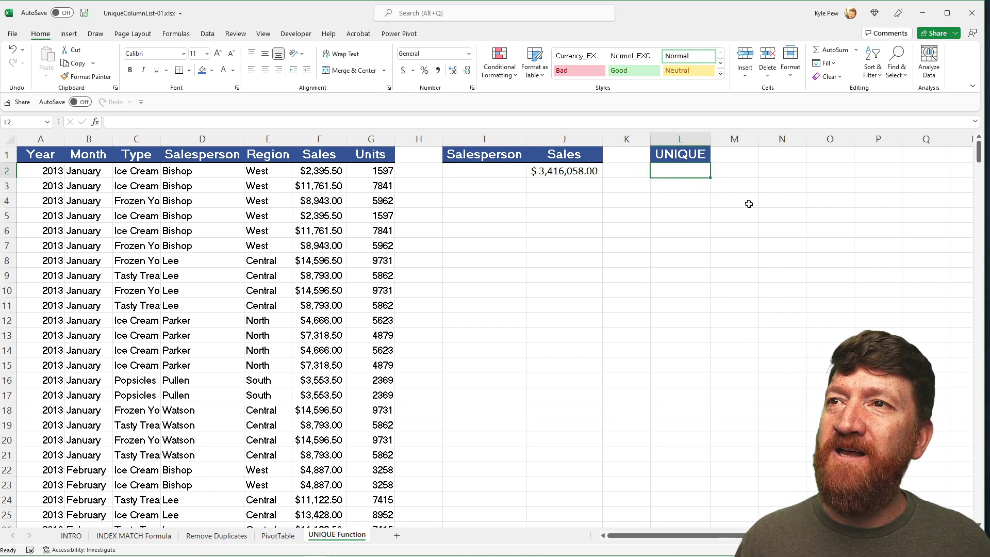
text(=uni)
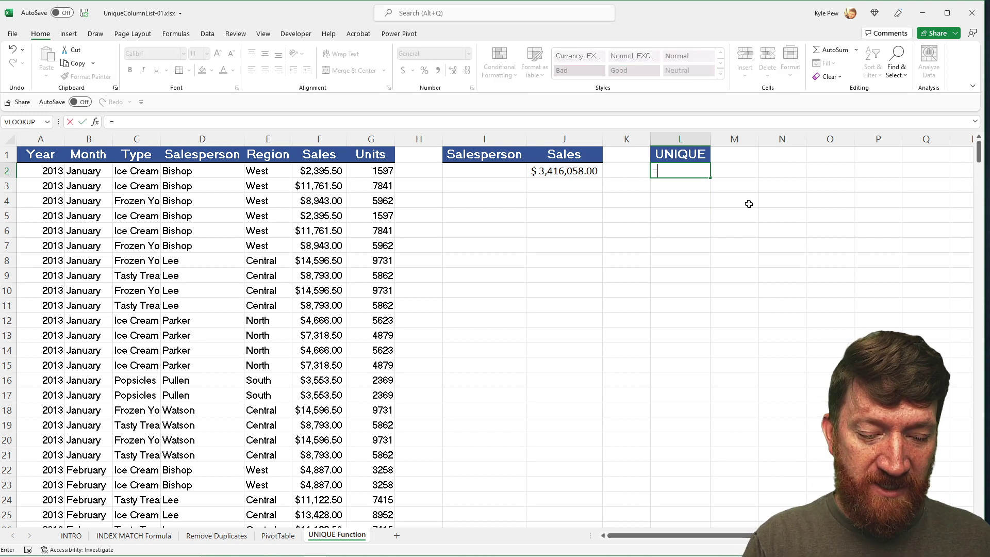
key(Down)
key(Down)
key(Tab)
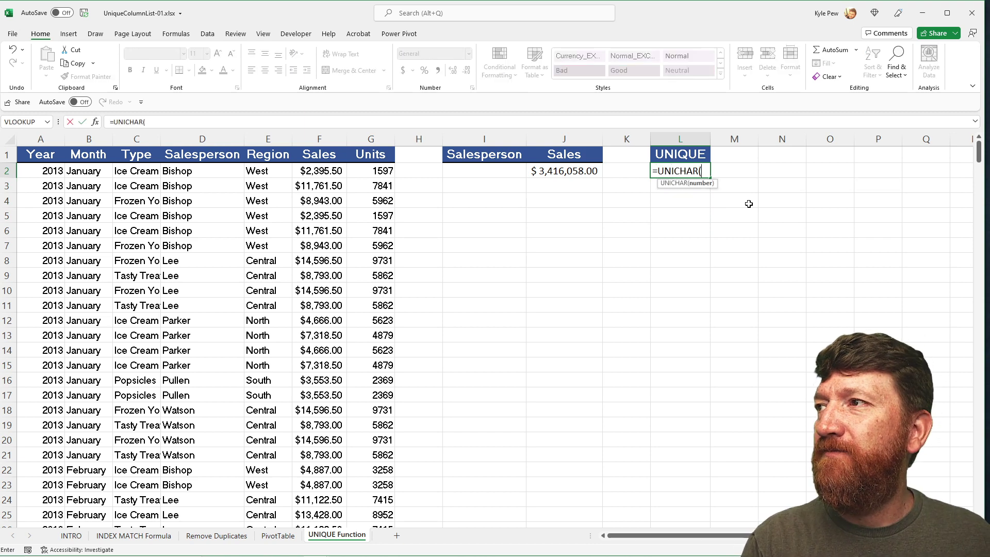
key(BackSpace)
key(BackSpace)
key(BackSpace)
key(BackSpace)
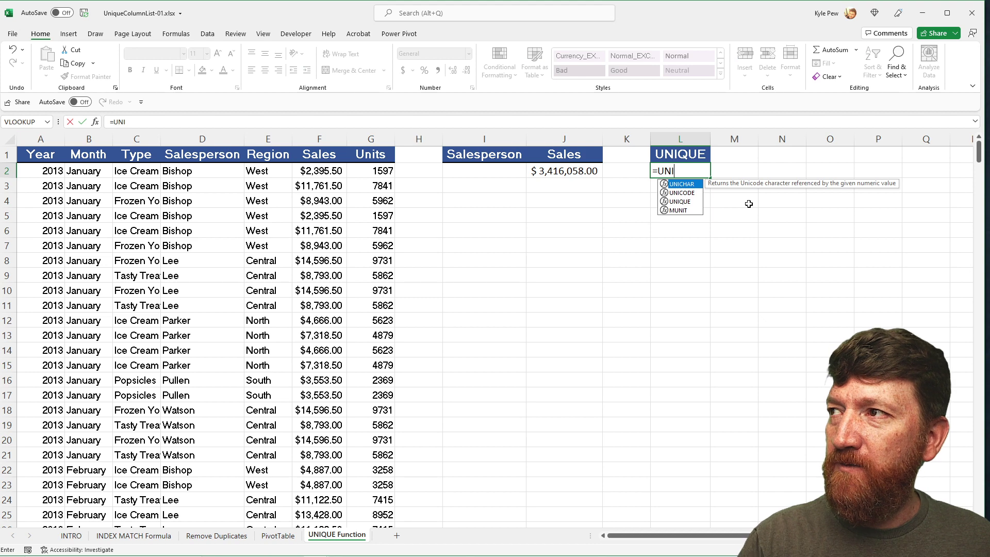
Complete the formula in L2 as =UNIQUE(D2:D445) to list each salesperson once
key(Down)
key(Down)
key(Tab)
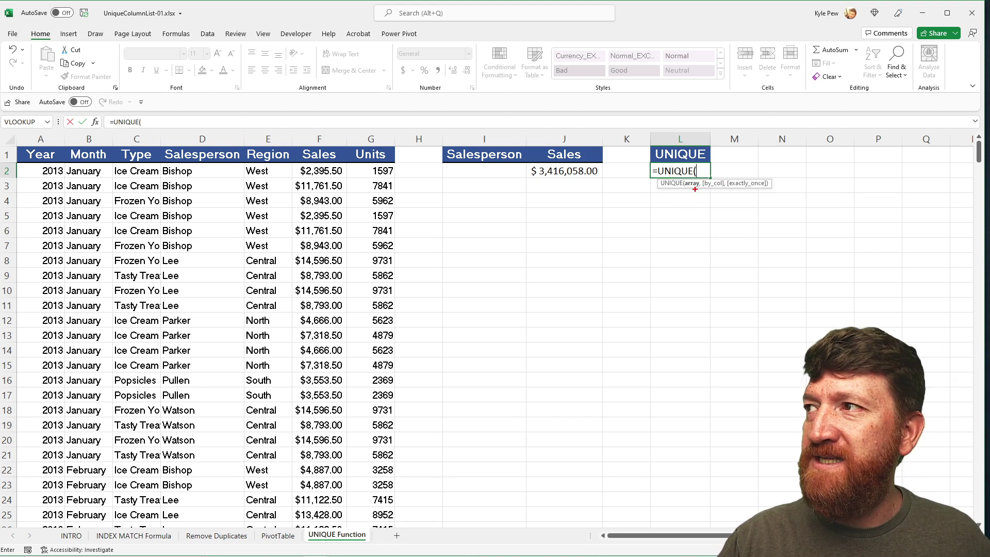
drag(695, 189, 699, 277)
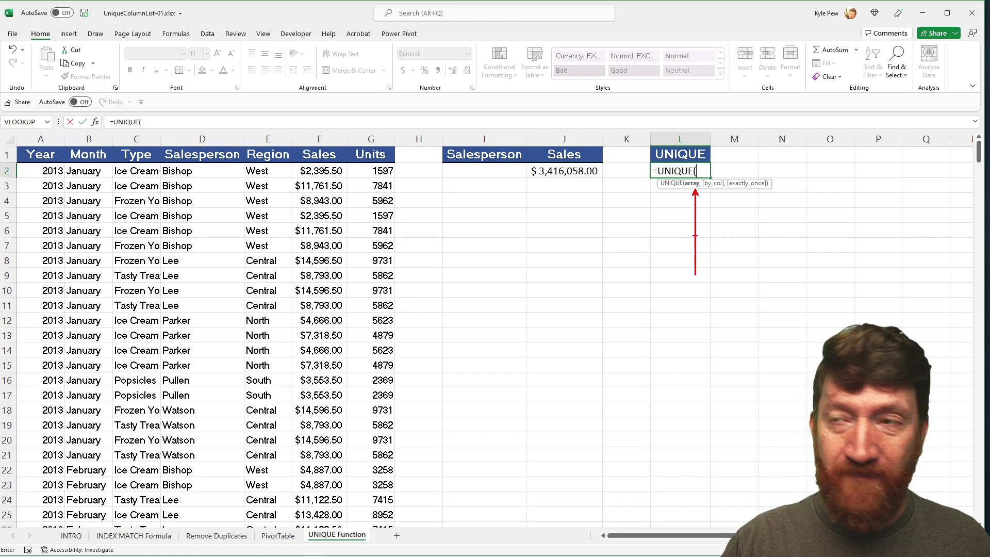
click(210, 174)
key(ctrl+shift+Down)
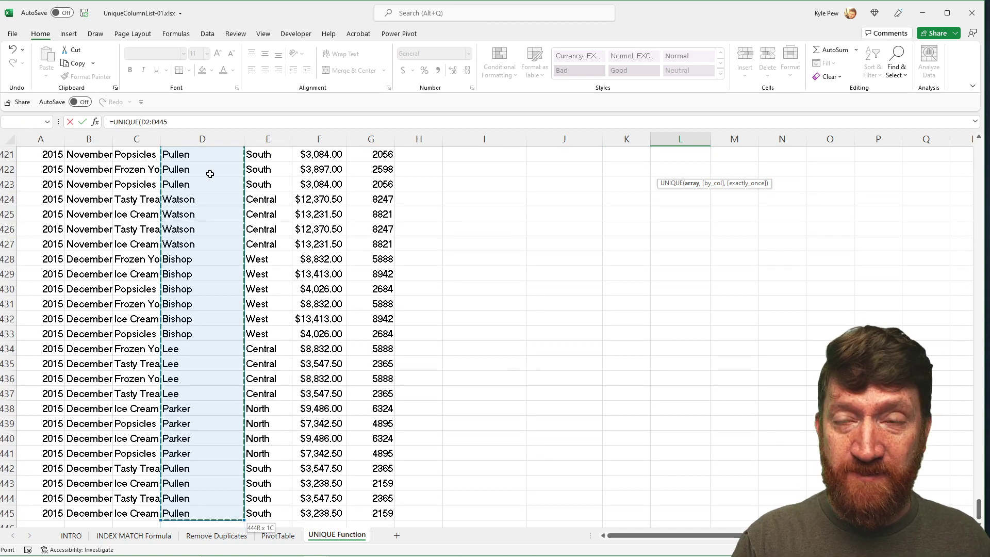
text())
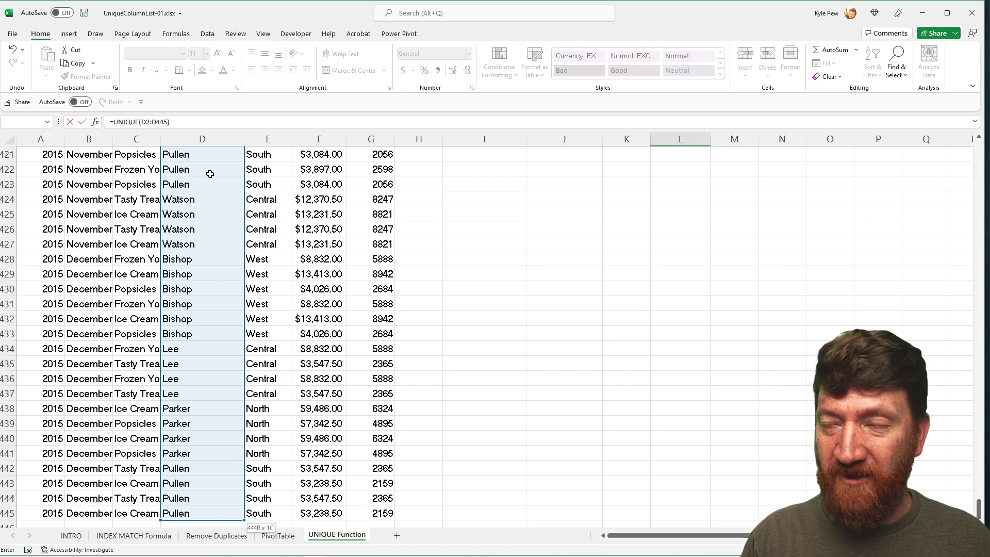
key(Return)
scroll(508, 267, up, 1)
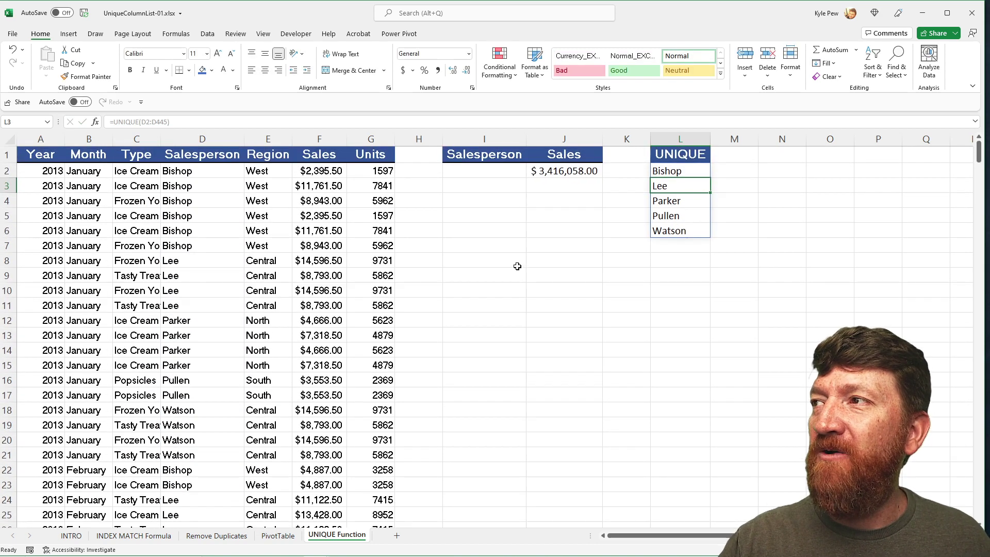
click(664, 170)
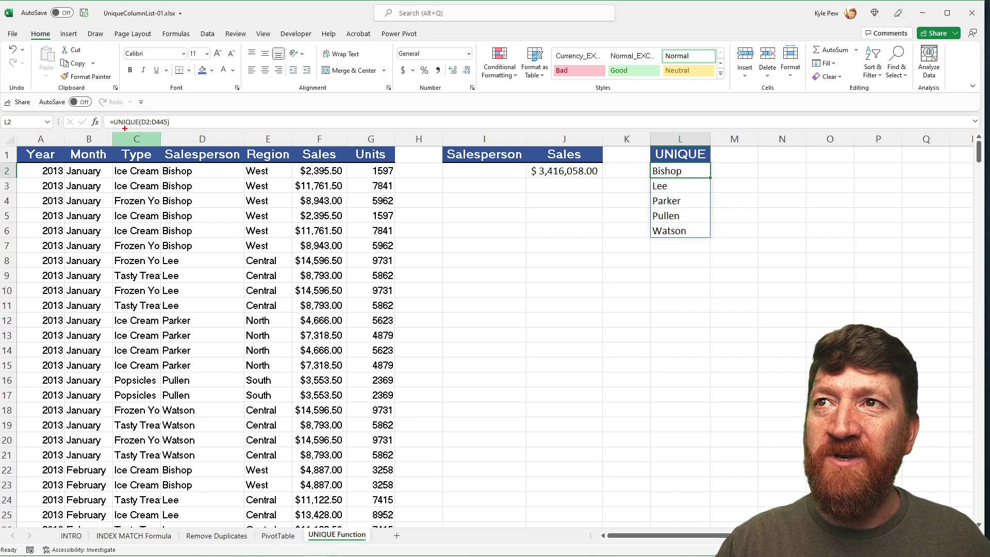
drag(124, 129, 125, 178)
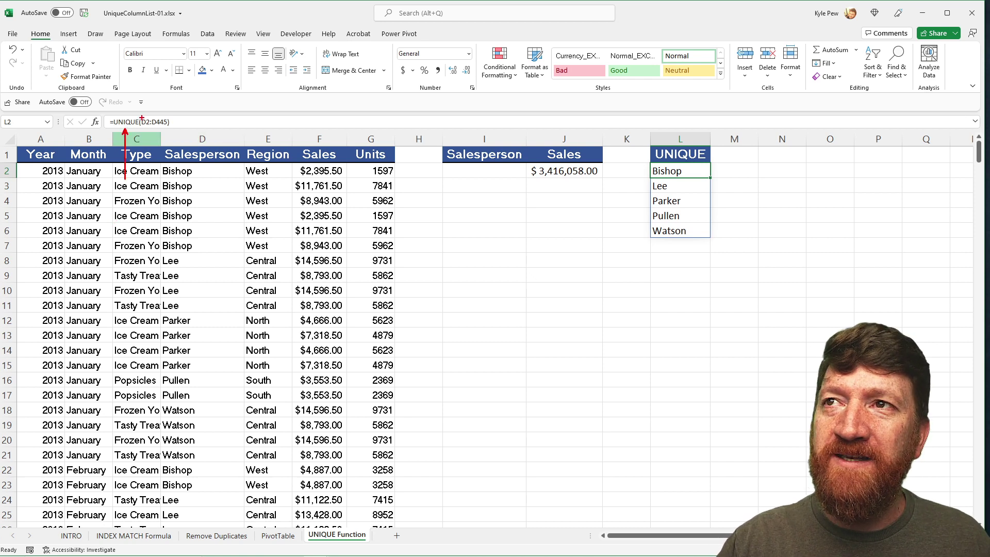
drag(141, 115, 168, 133)
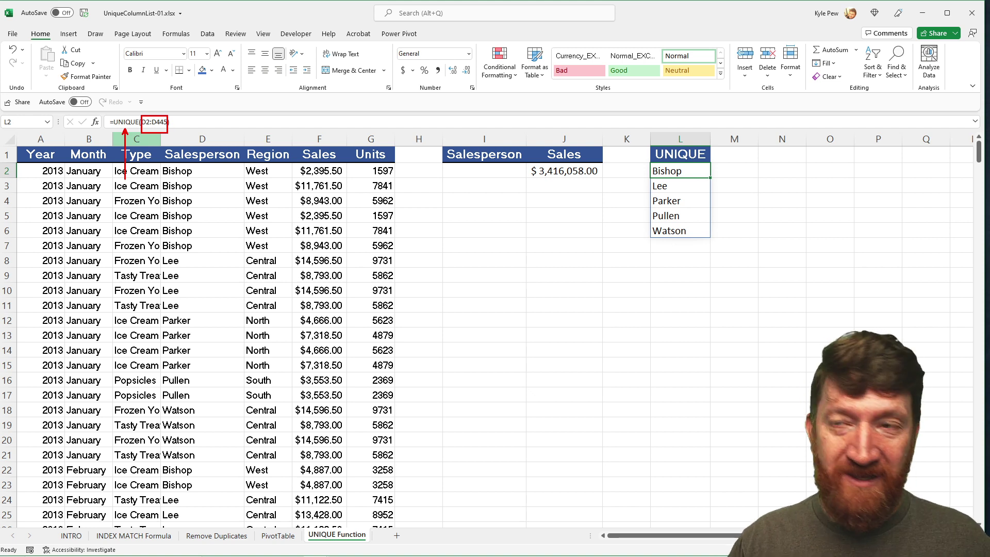
key(Escape)
Add a List data validation to cell I2 with source =$L$2:$L$6, and choose the third salesperson from its drop-down
click(457, 171)
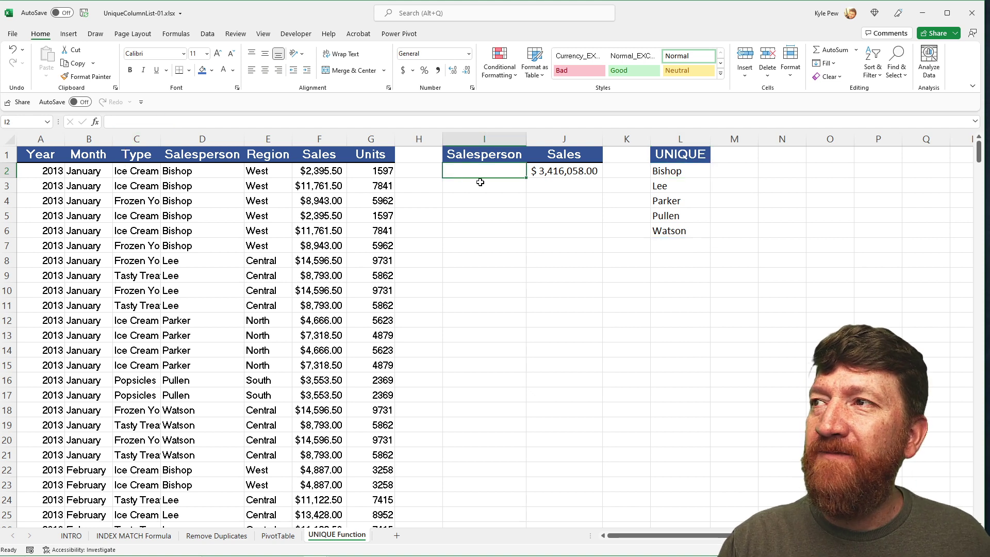
click(207, 33)
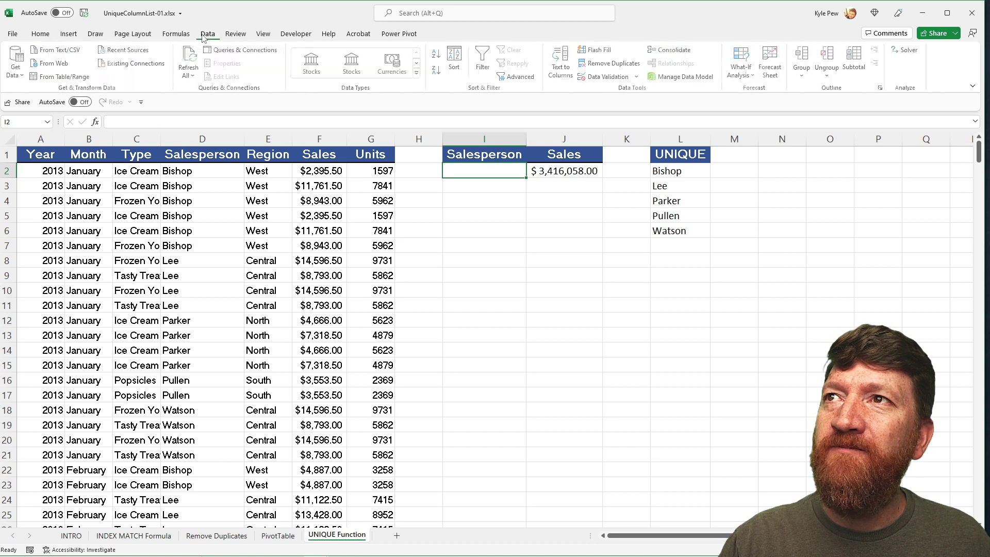
click(609, 76)
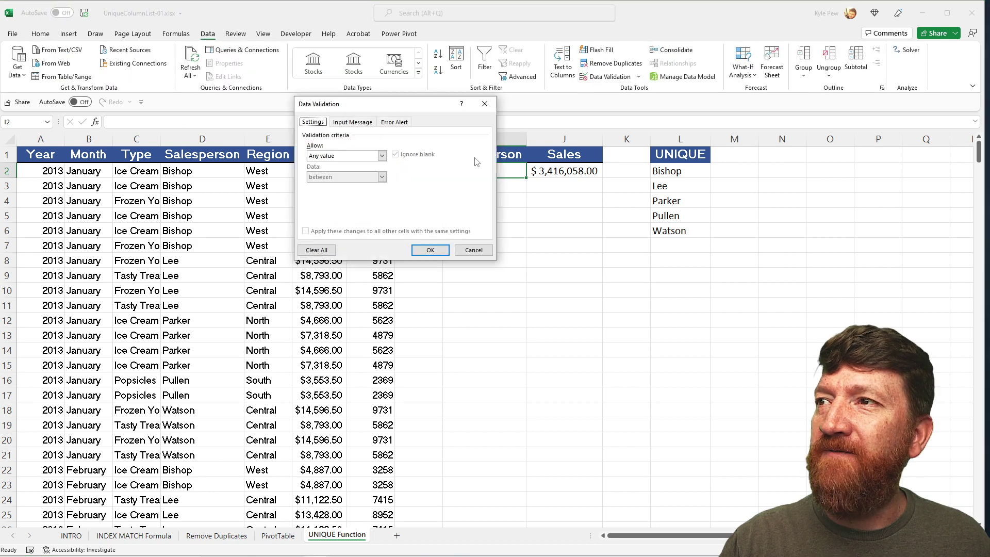
click(345, 156)
click(330, 182)
click(371, 198)
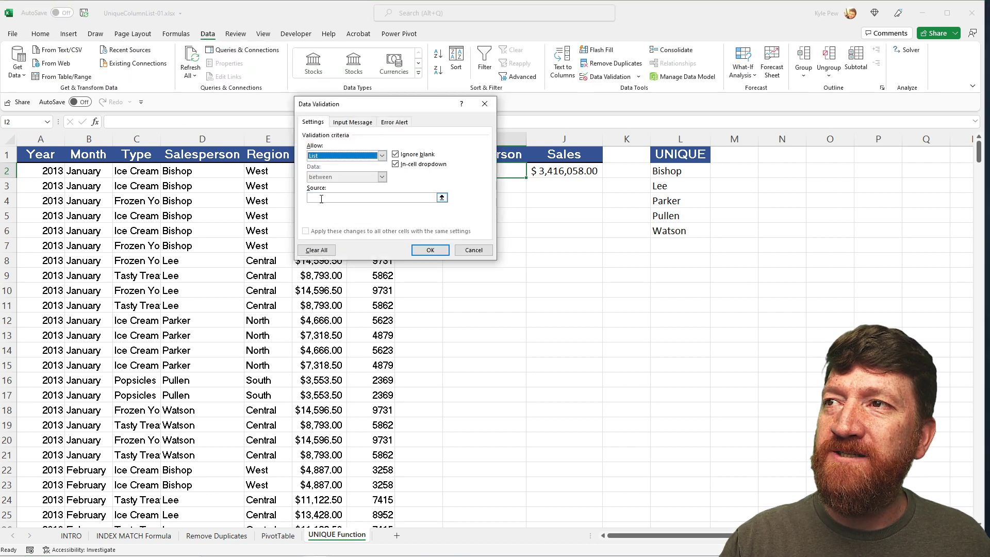
drag(664, 173, 667, 228)
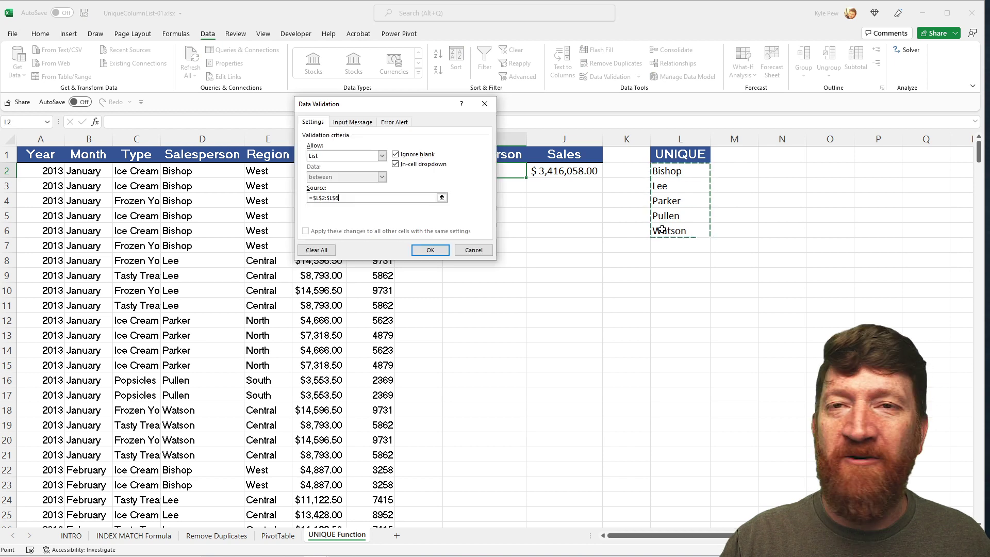
click(430, 250)
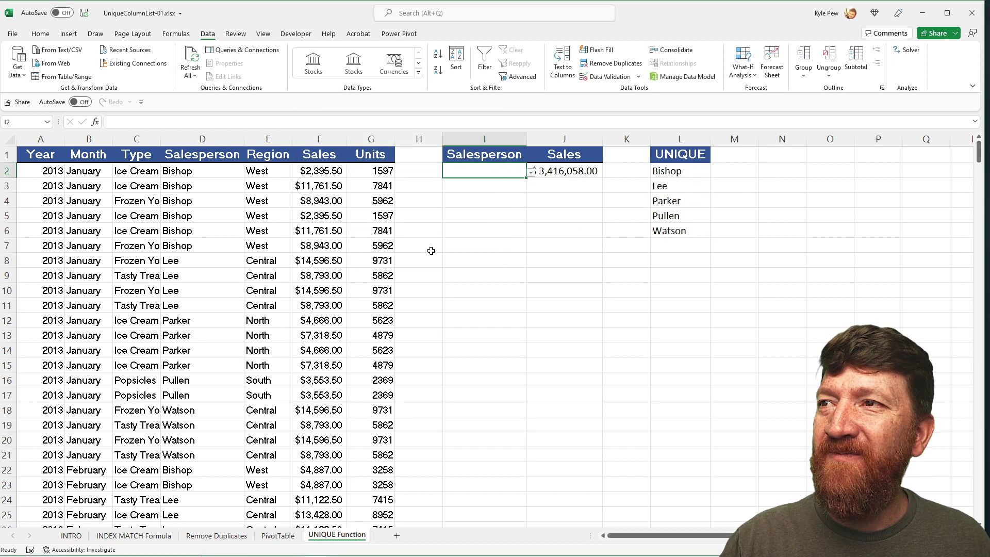
click(531, 173)
click(474, 201)
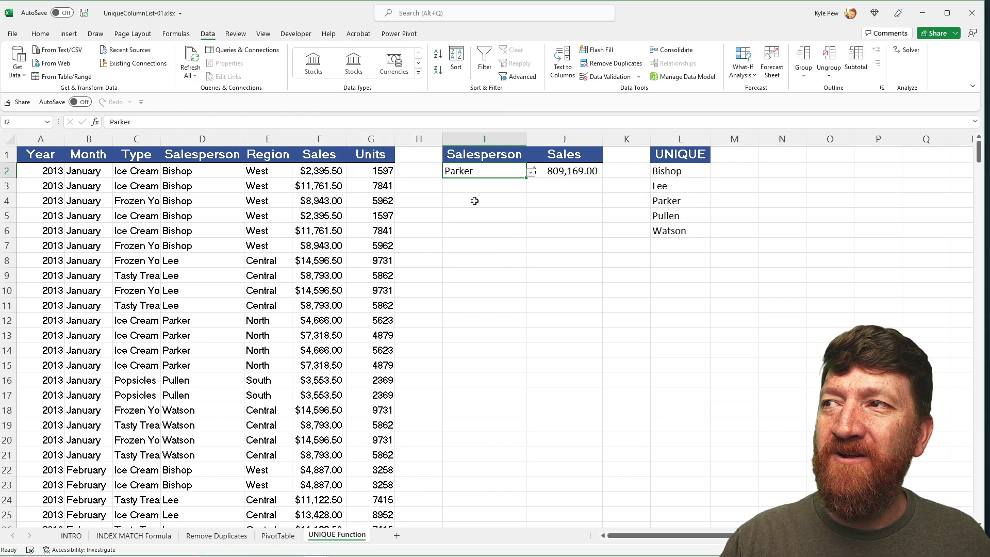